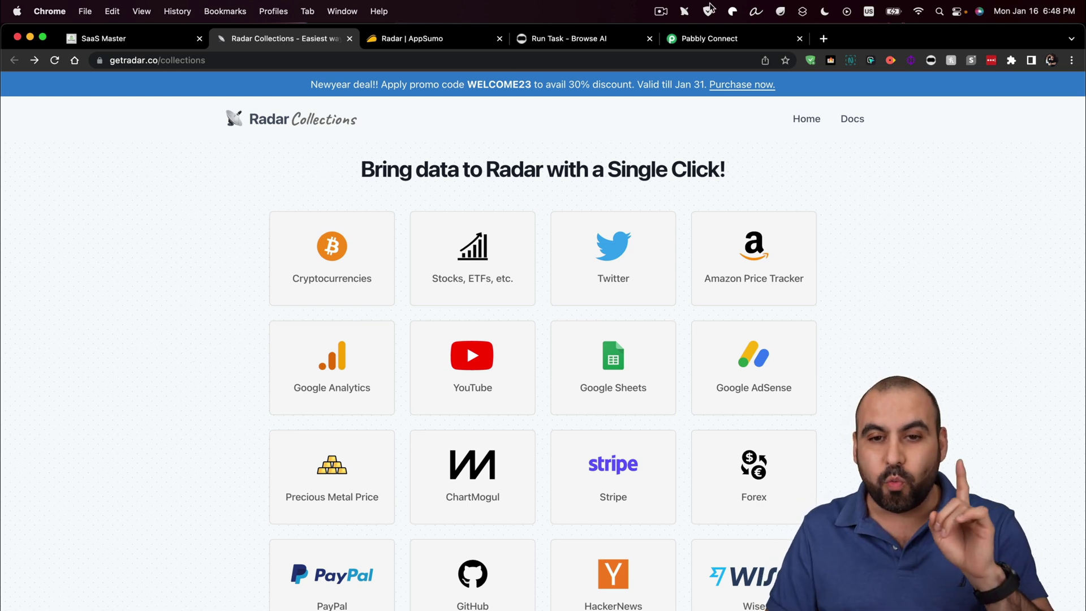
Check the tracked metrics in Radar's list, and look through the integrations offered on the Radar Collections page.
click(683, 12)
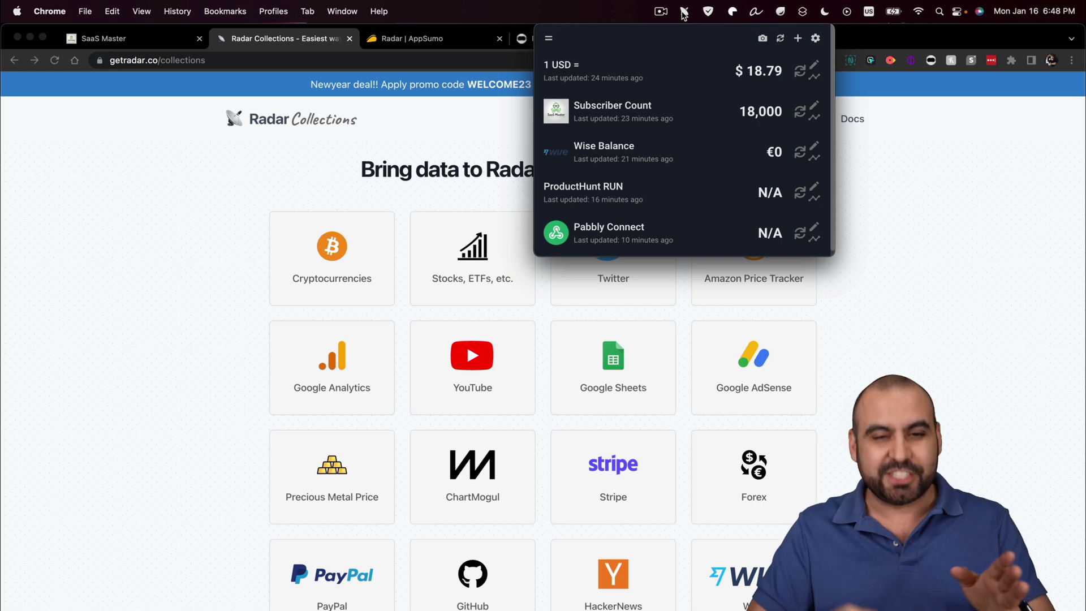
click(923, 375)
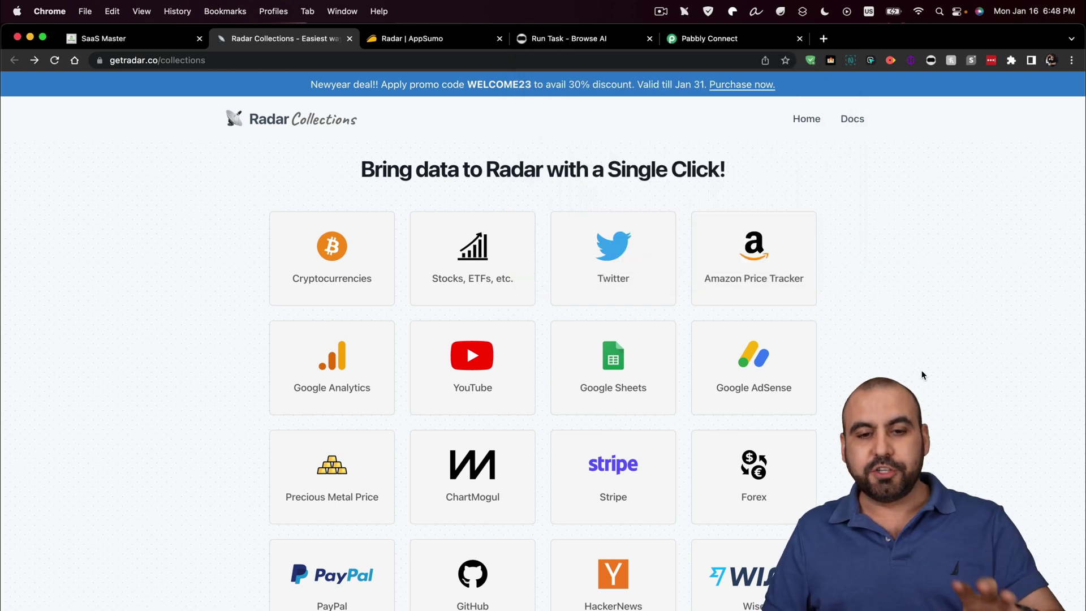
scroll(922, 374, down, 1)
scroll(923, 374, down, 2)
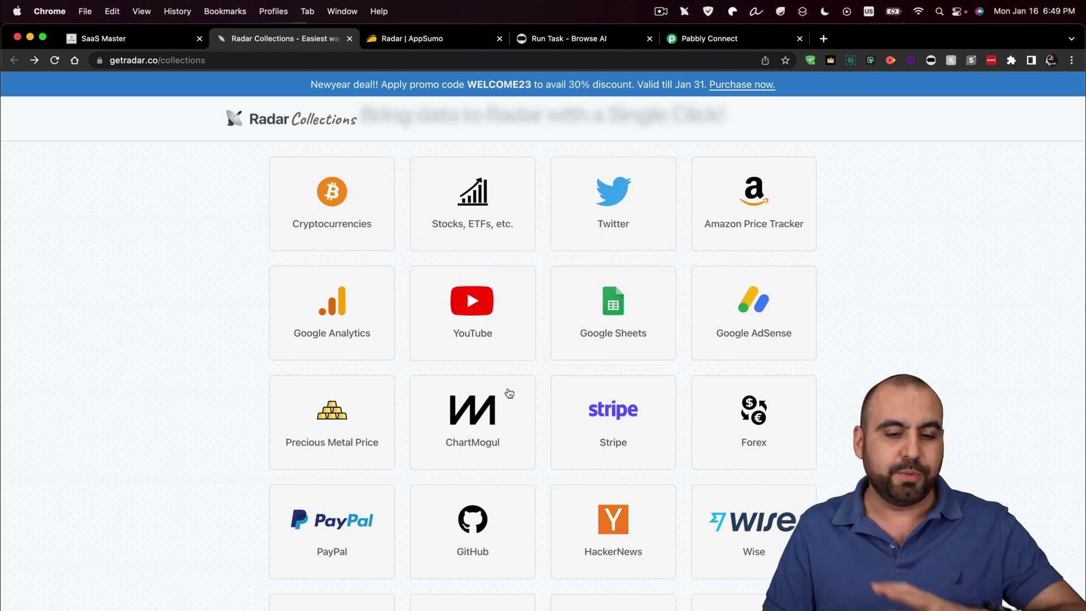
scroll(492, 438, down, 5)
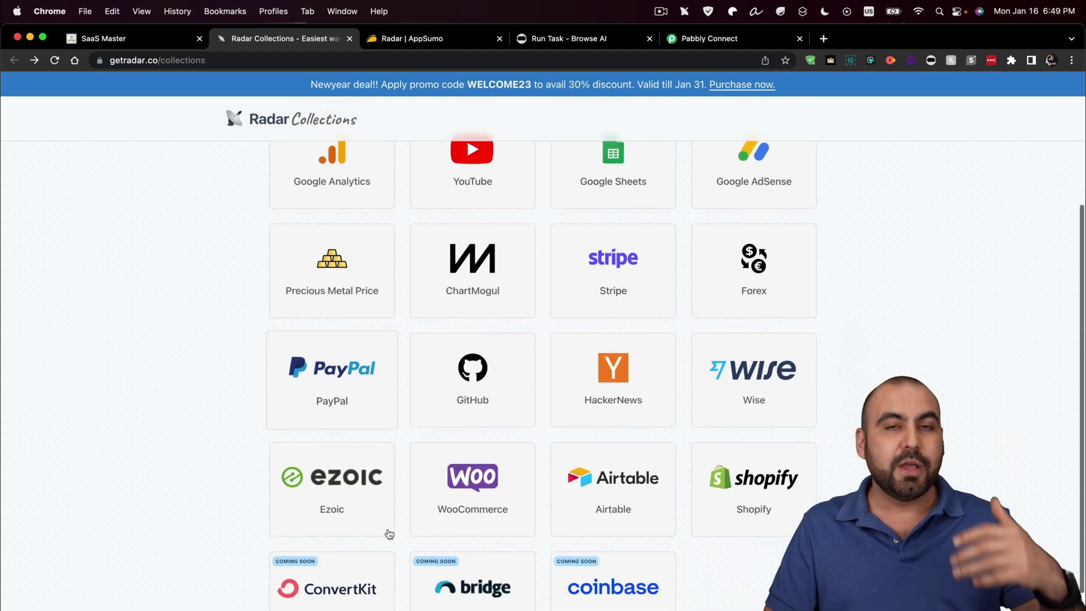
scroll(698, 555, down, 3)
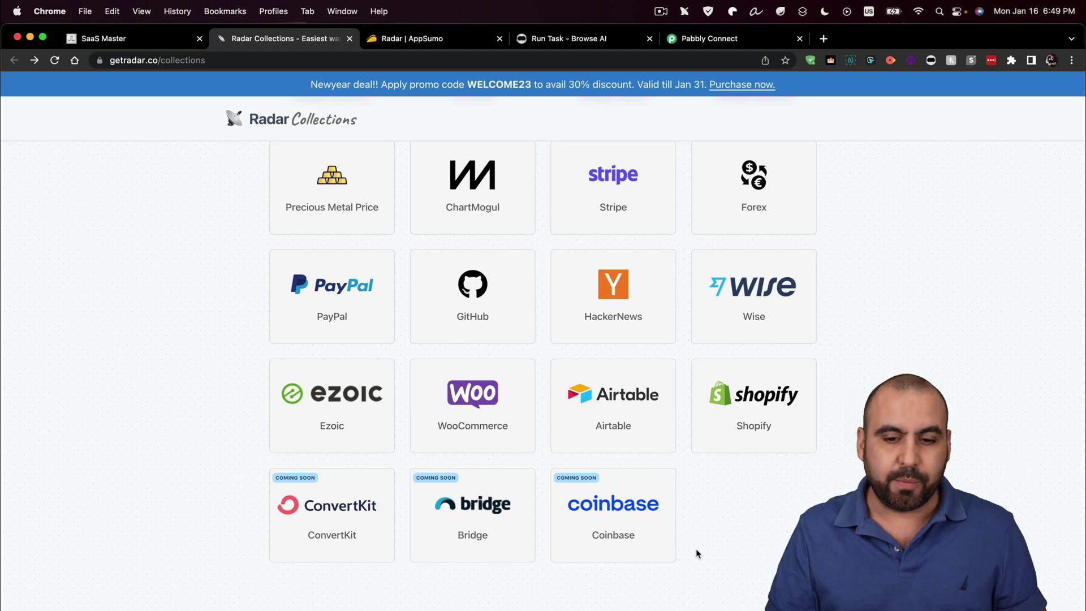
scroll(676, 488, up, 5)
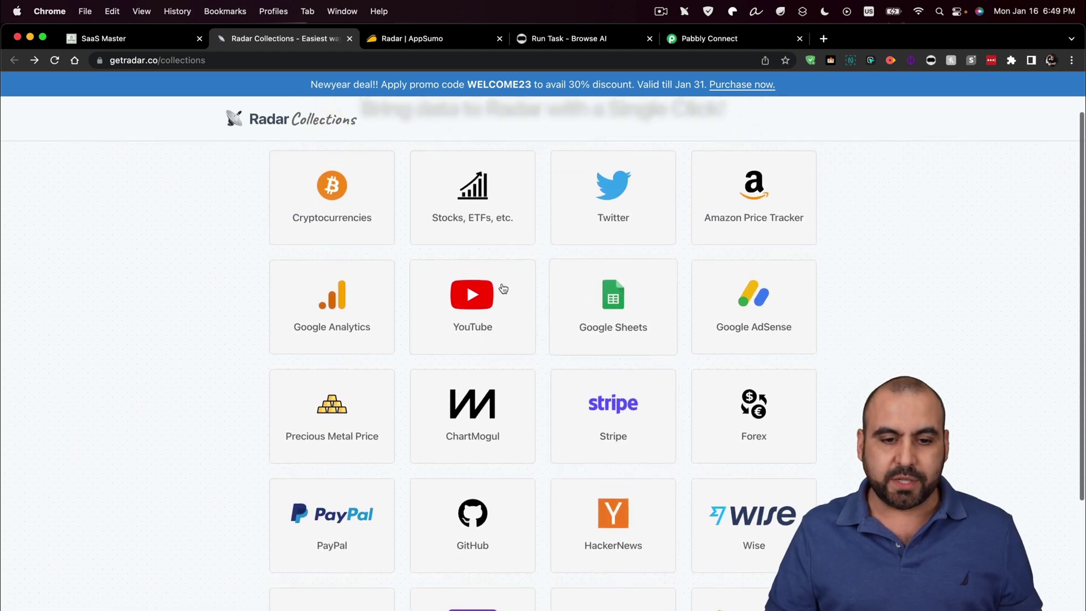
View the YouTube and Google Analytics setup pages, returning to the Radar Collections overview after each.
click(497, 280)
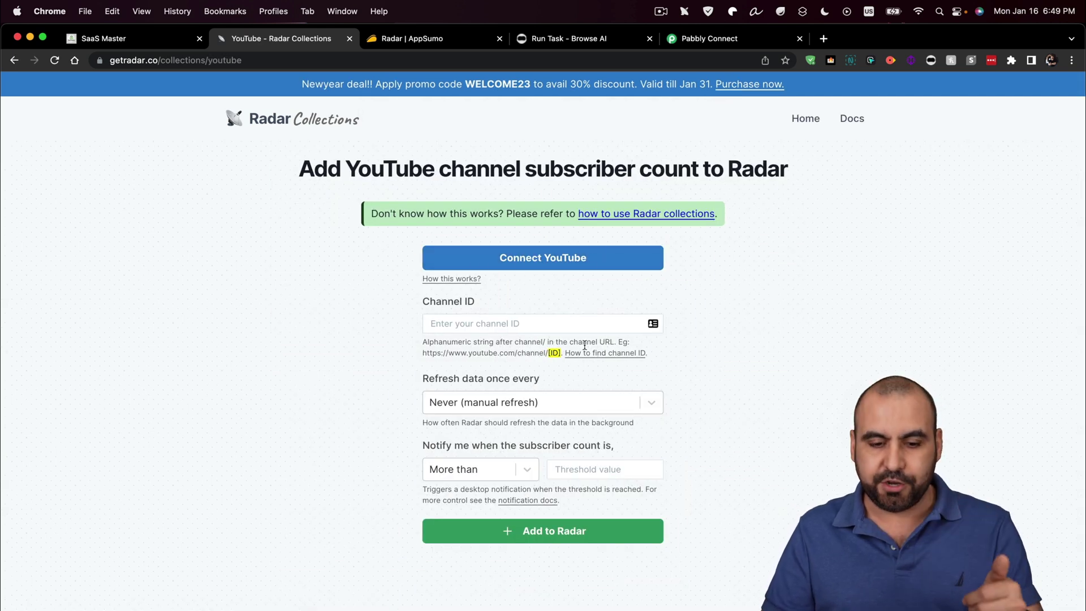
scroll(574, 359, left, 5)
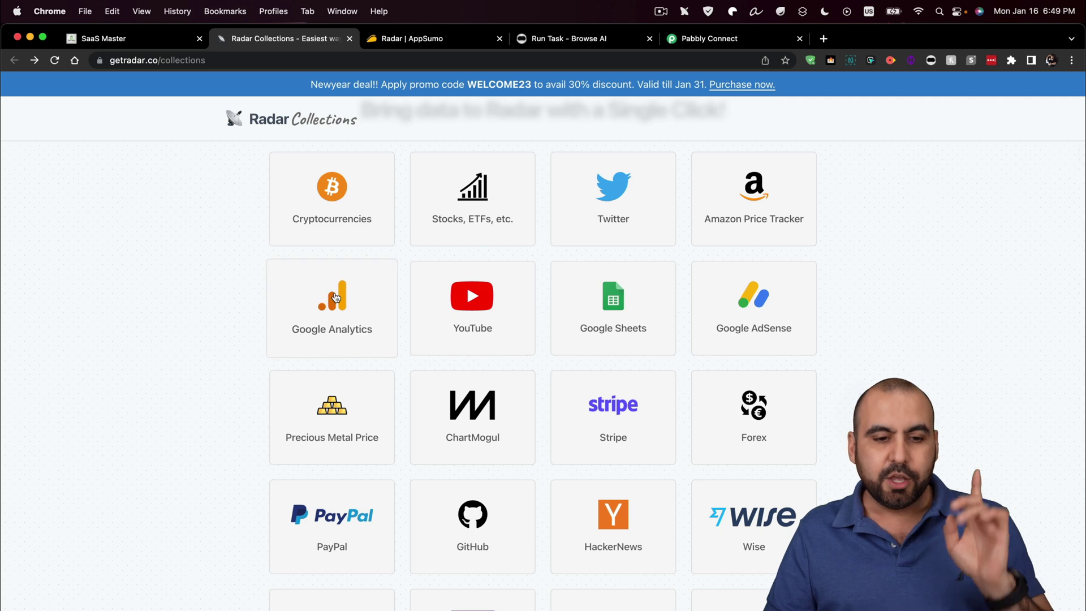
click(350, 329)
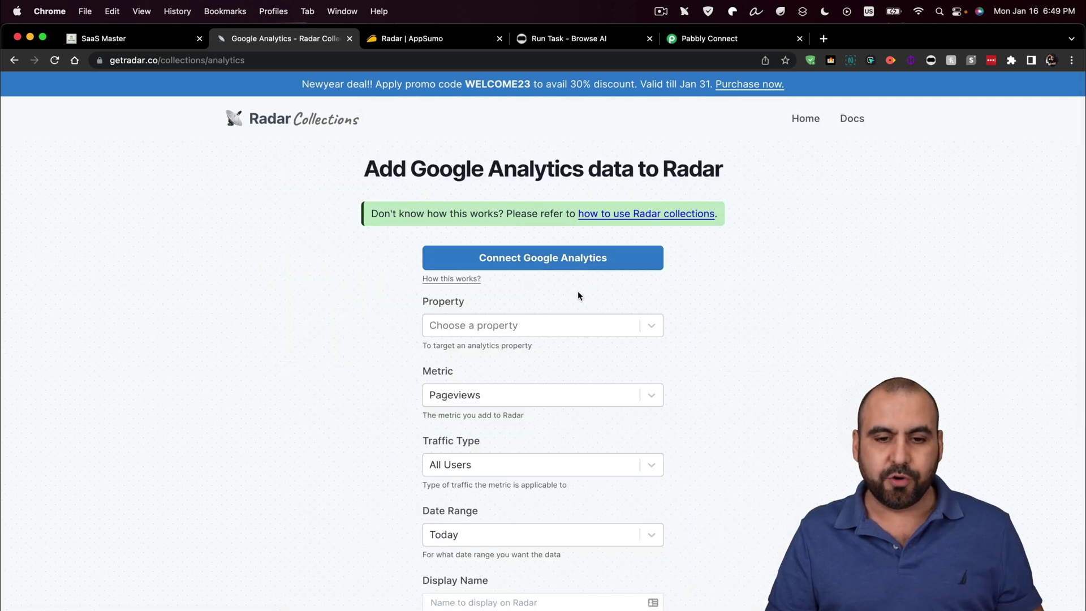
scroll(463, 562, left, 5)
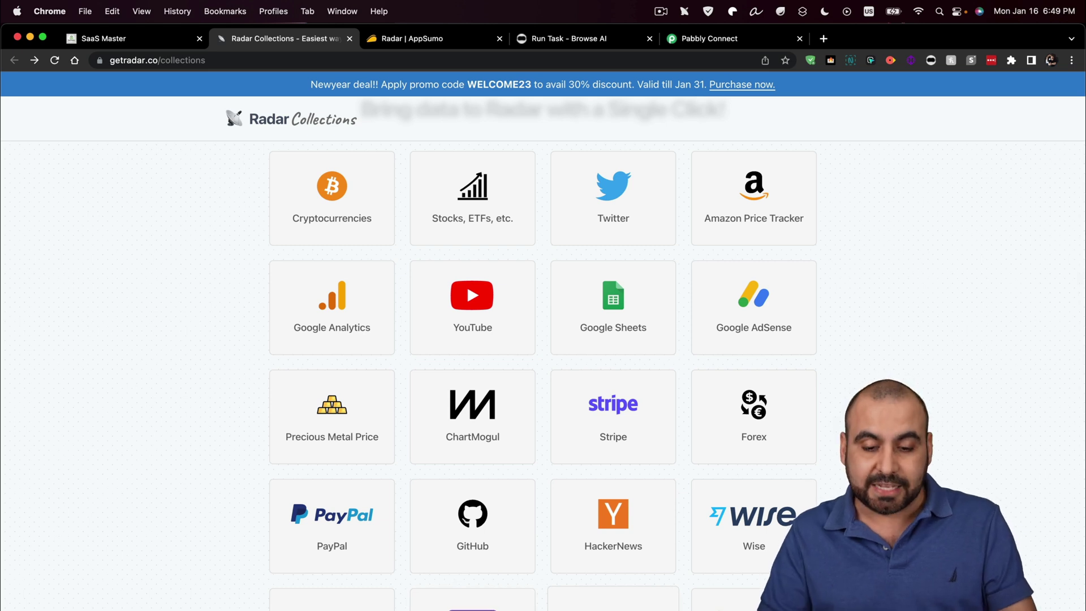
scroll(544, 351, down, 5)
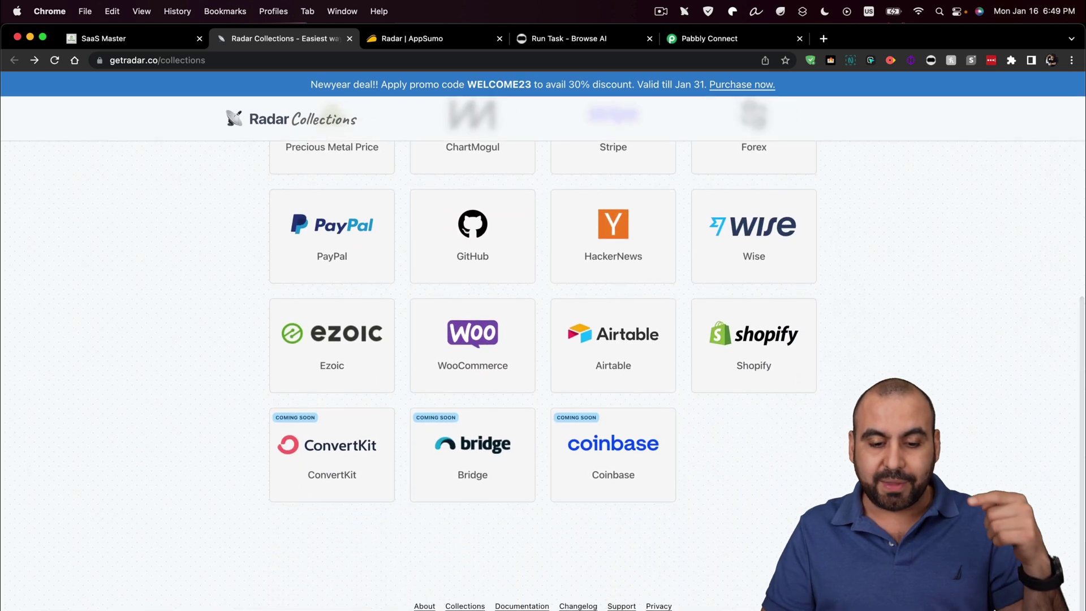
scroll(575, 580, up, 6)
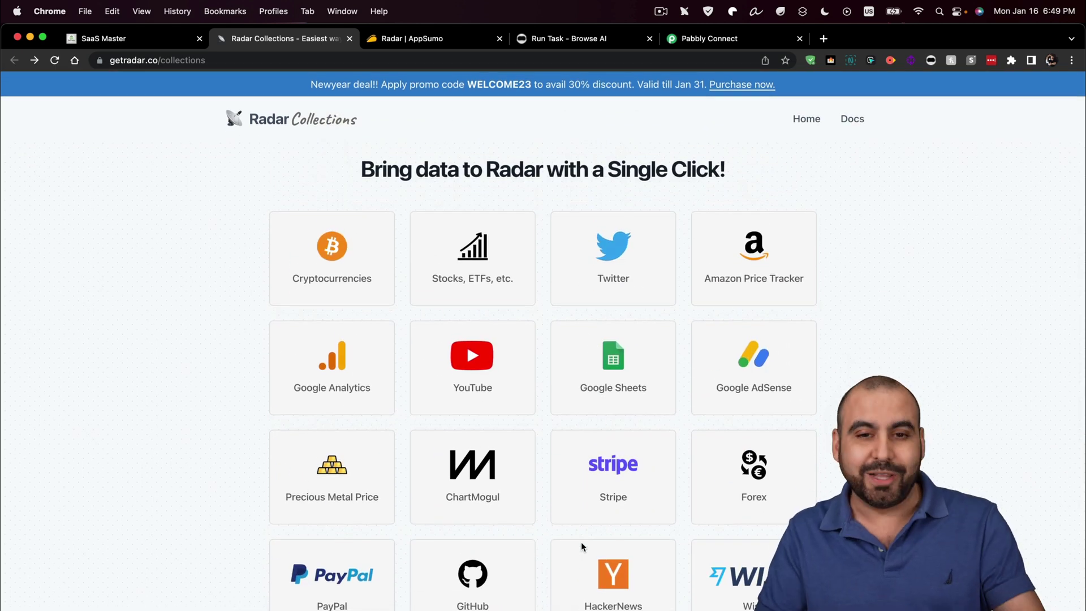
Show Radar's metric list alongside the macOS Notification Center widgets for comparison, and dismiss the widgets.
click(681, 16)
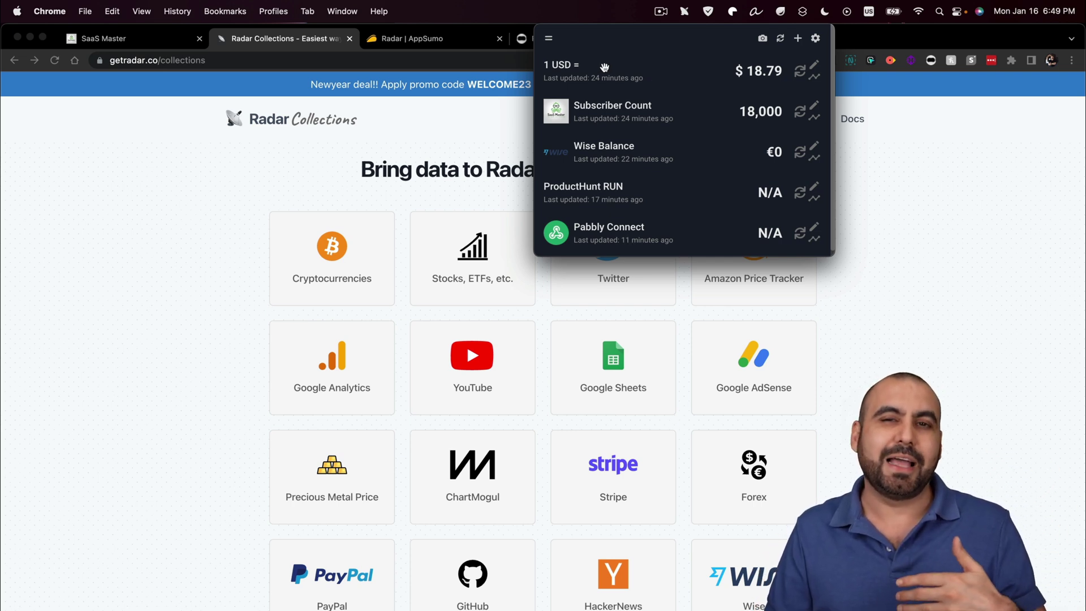
click(1045, 7)
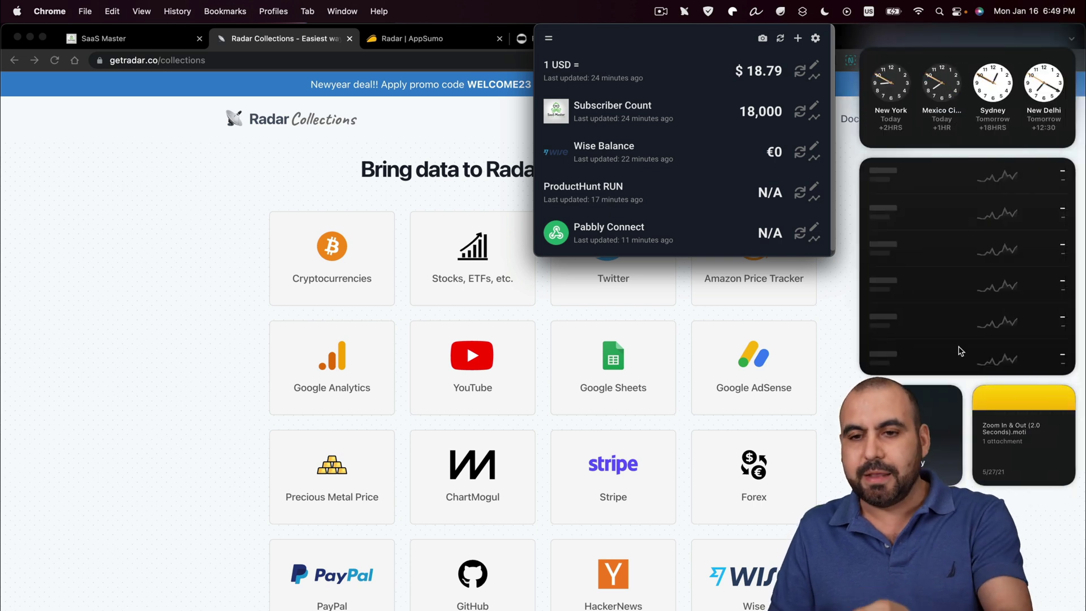
click(1037, 5)
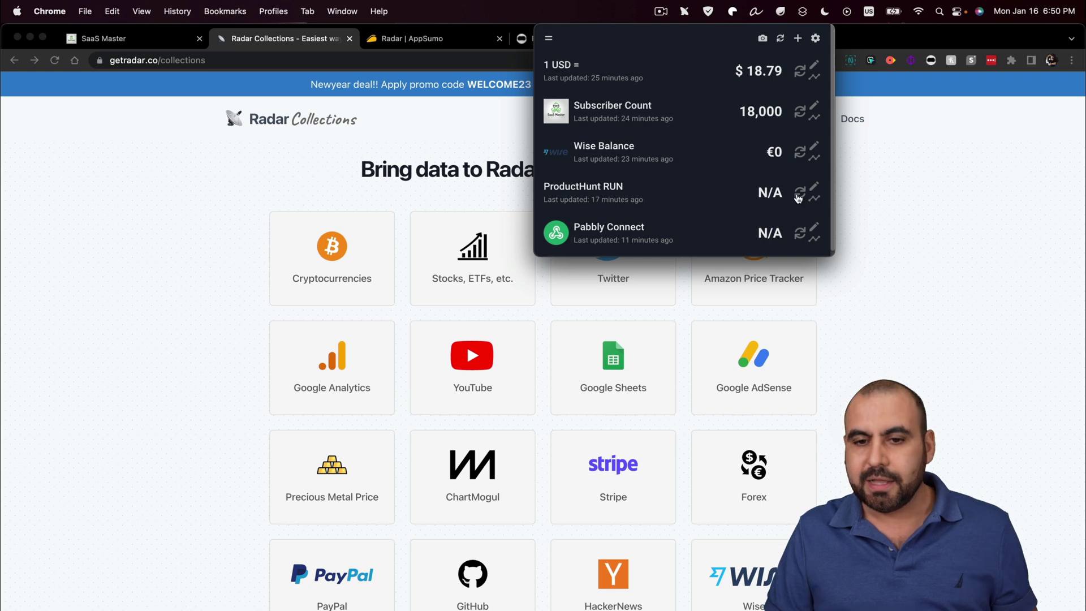
Examine the ProductHunt RUN entry's API request settings and its available request methods in Radar.
click(814, 189)
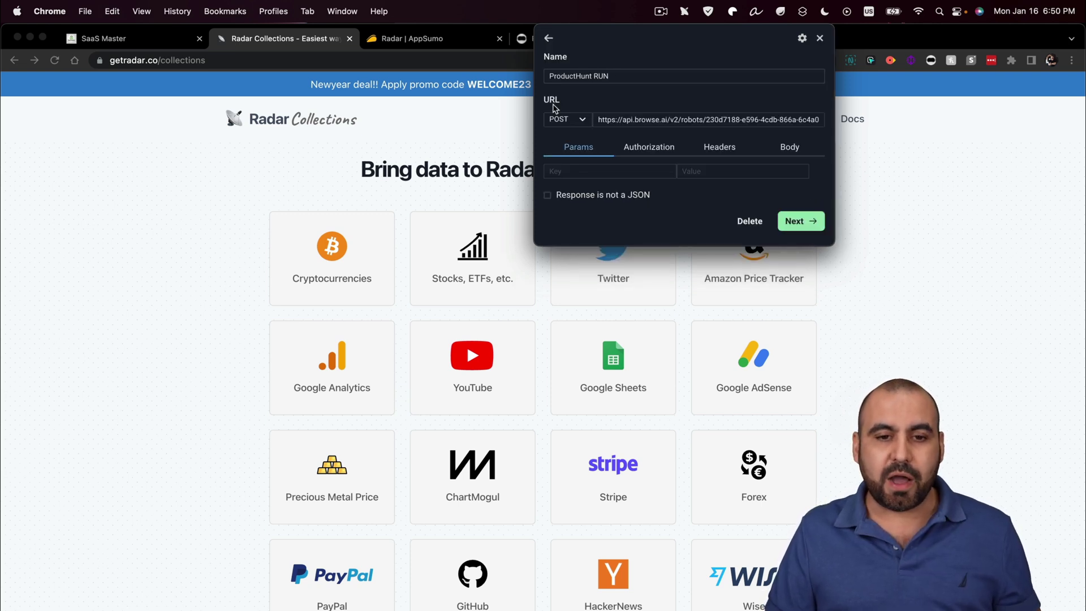
click(567, 119)
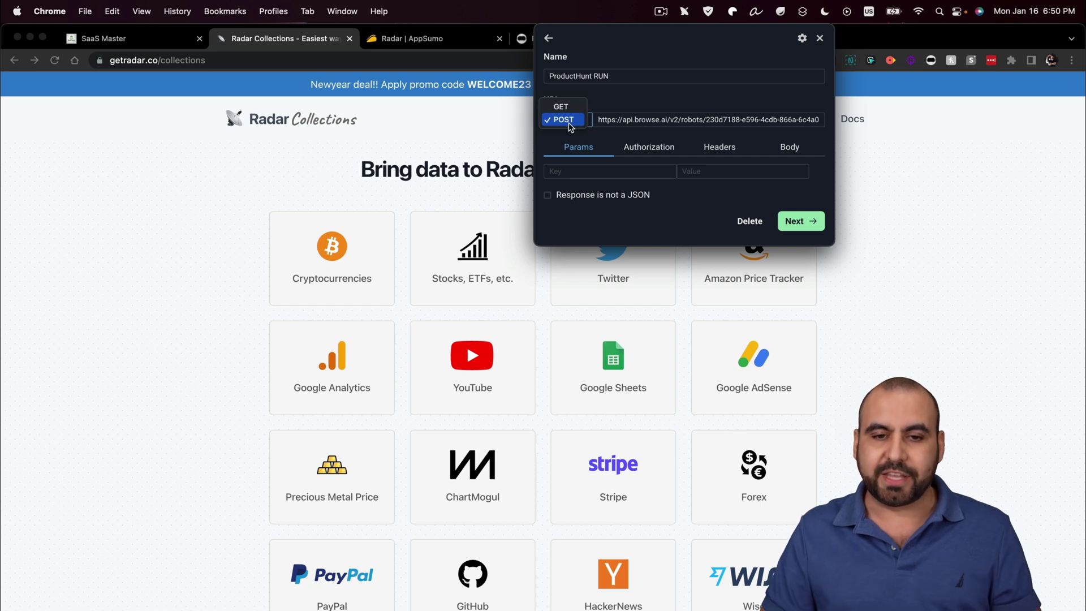
click(566, 120)
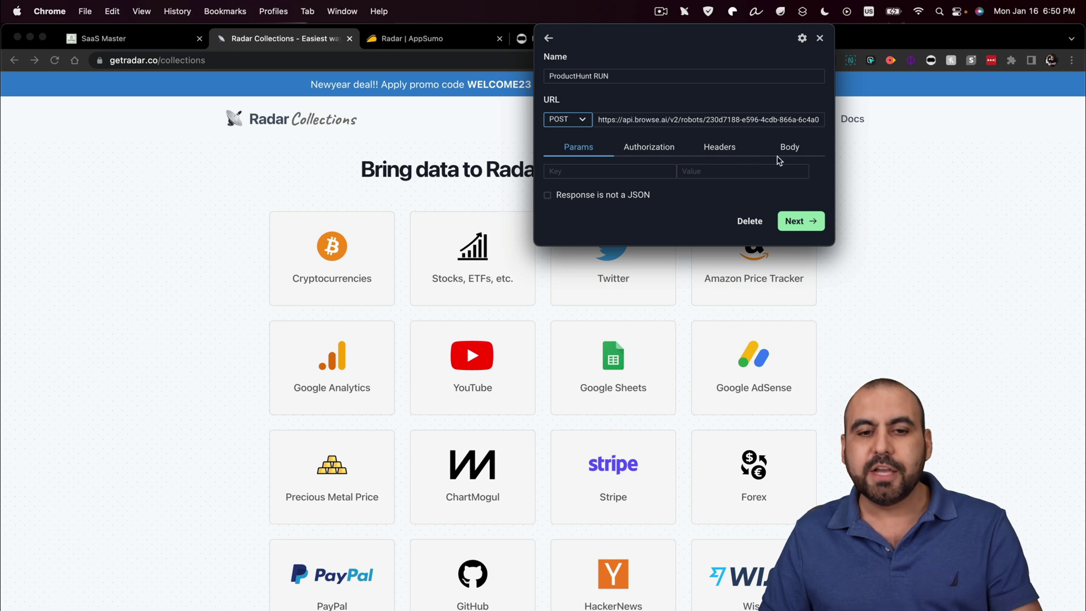
click(919, 219)
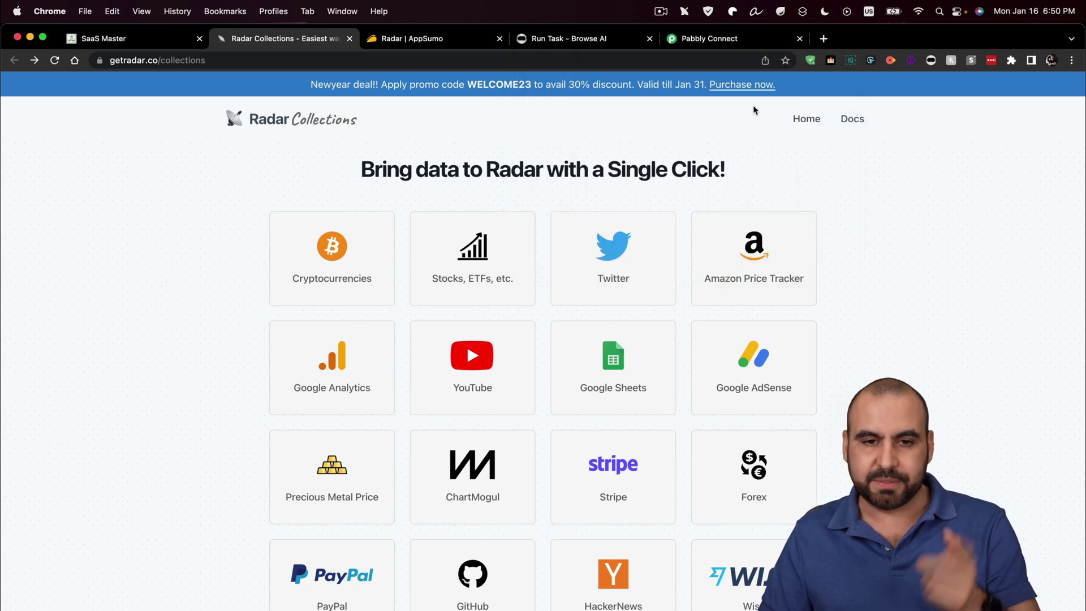
Reload the Product Hunt robot page in Browse AI, and trigger the robot by refreshing the ProductHunt RUN entry in Radar.
click(605, 39)
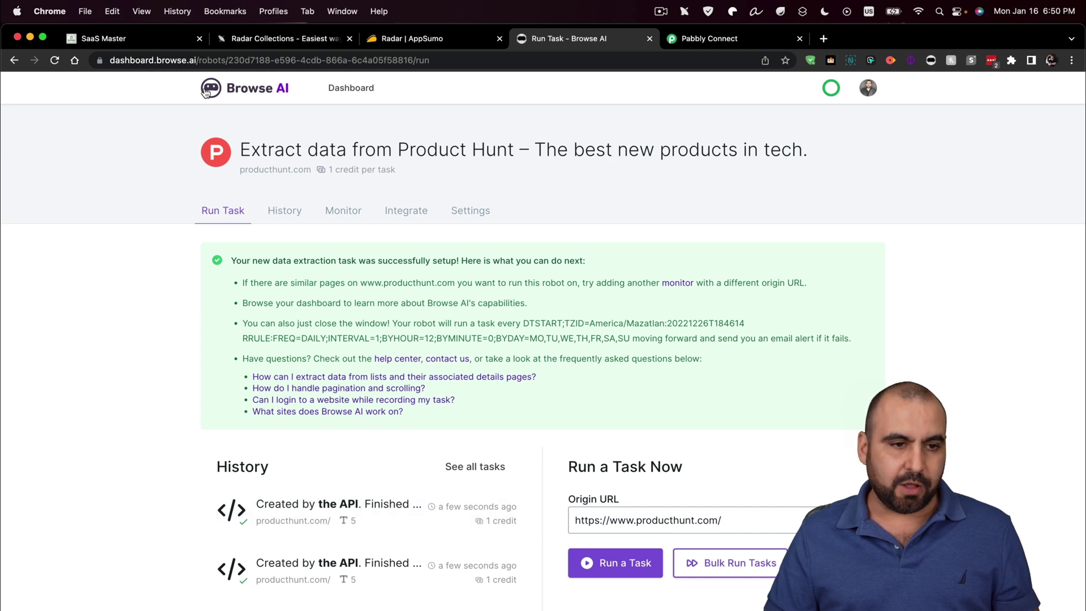
click(54, 60)
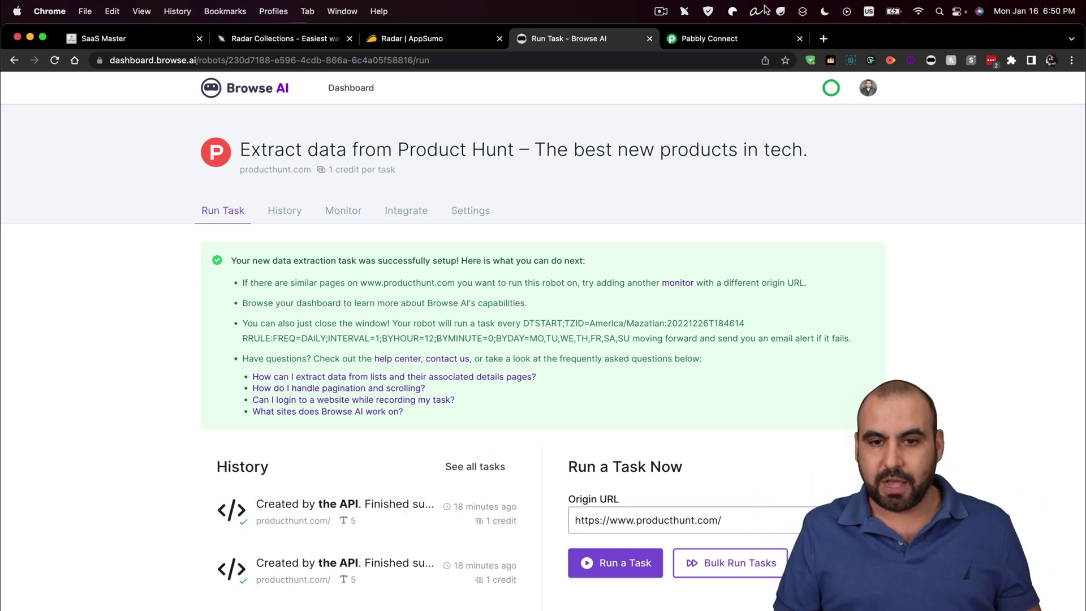
click(685, 10)
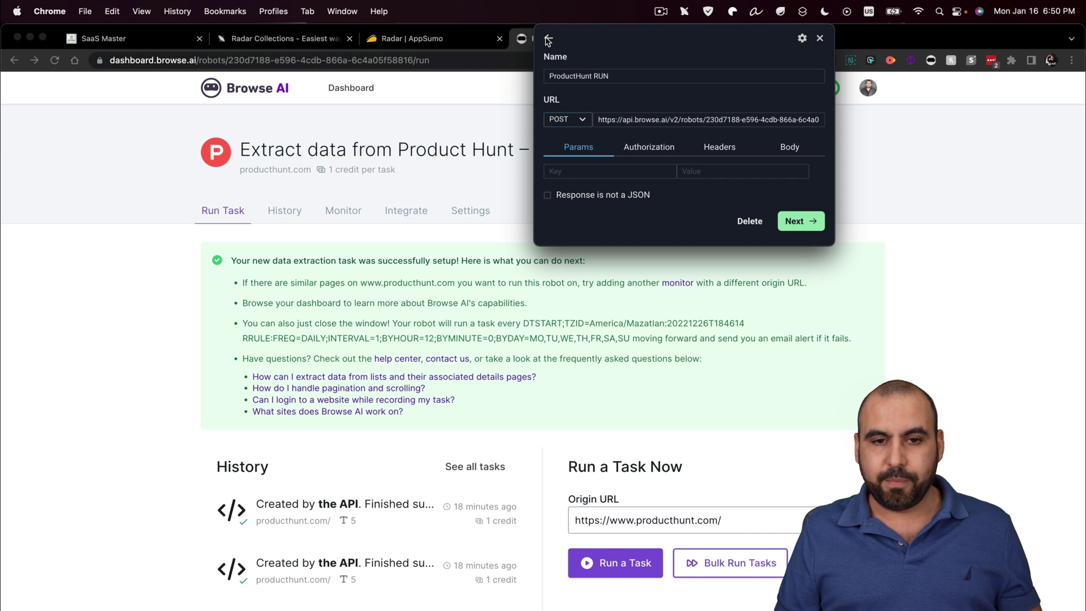
click(548, 38)
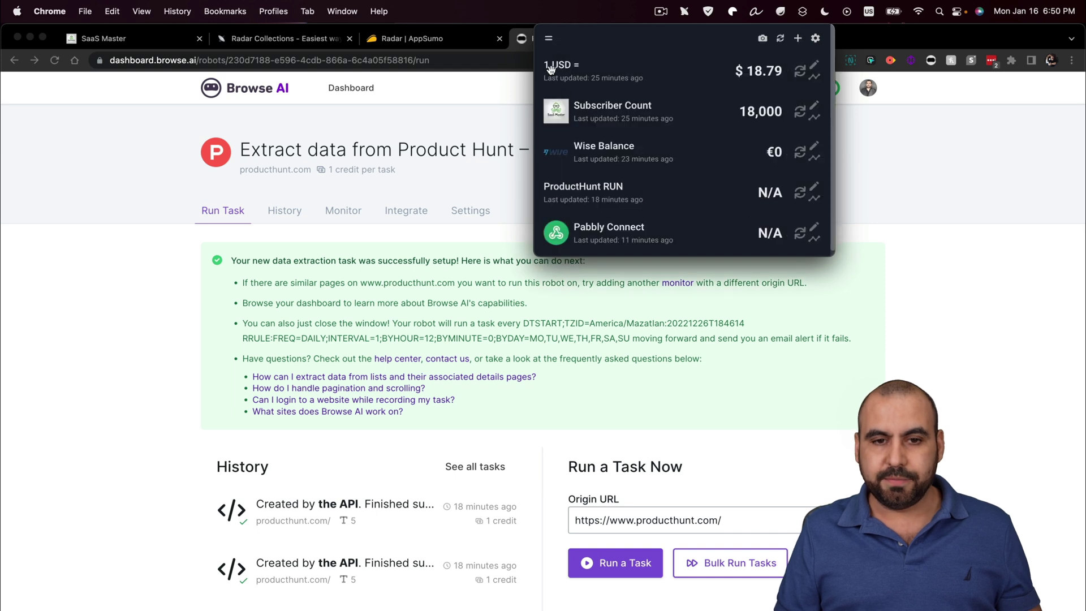
click(800, 194)
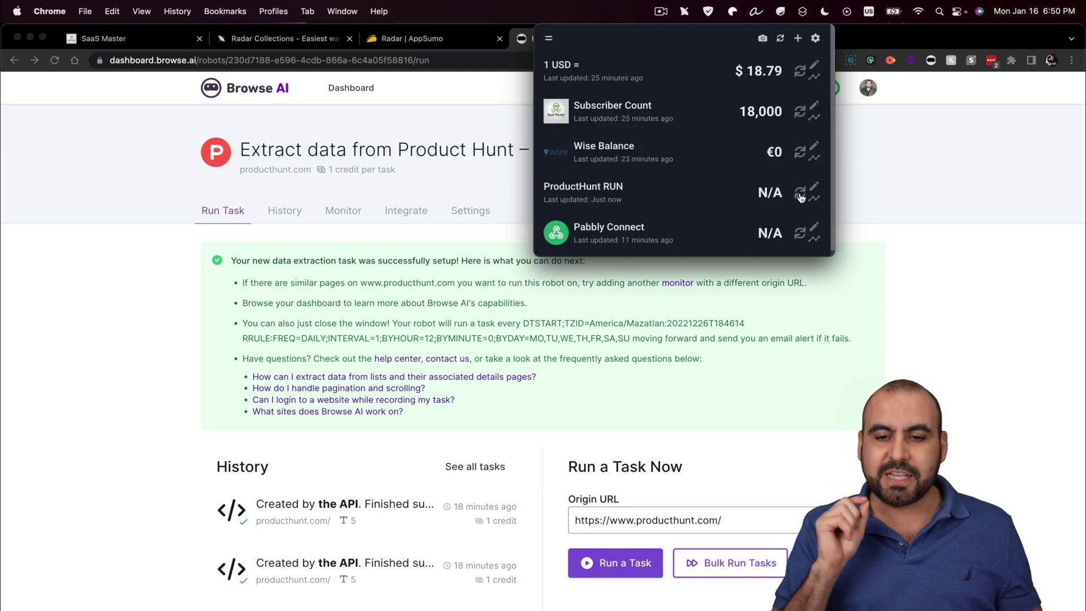
Reload the Browse AI robot page to check its task history for the API-triggered run, and compare with Radar's ProductHunt RUN entry.
click(293, 482)
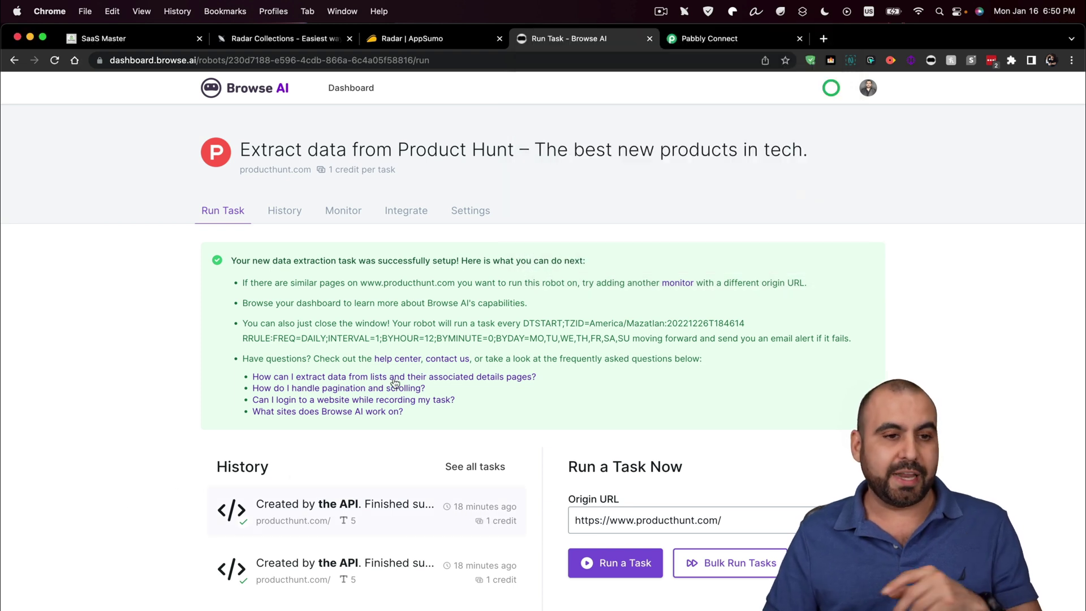
click(55, 60)
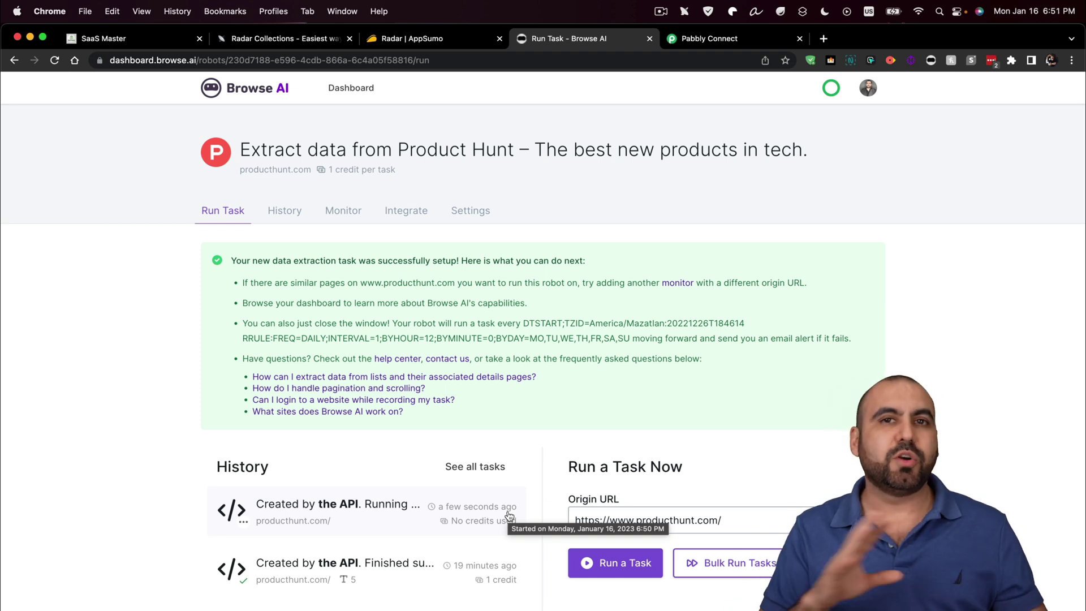
click(684, 11)
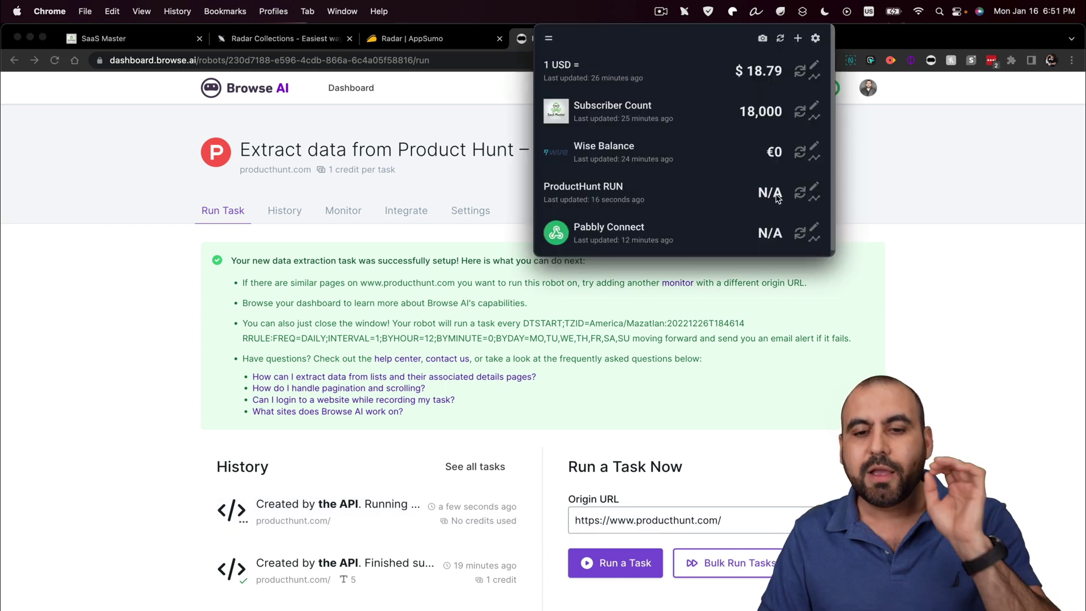
click(718, 296)
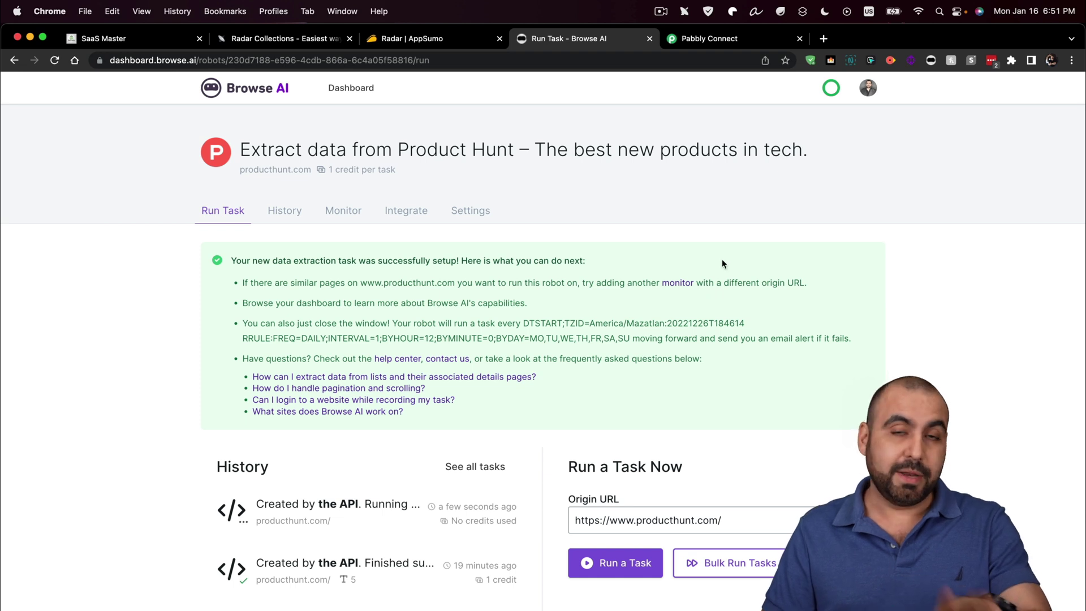
Switch to the Trigger workflow in Pabbly Connect and examine its webhook URL.
click(714, 41)
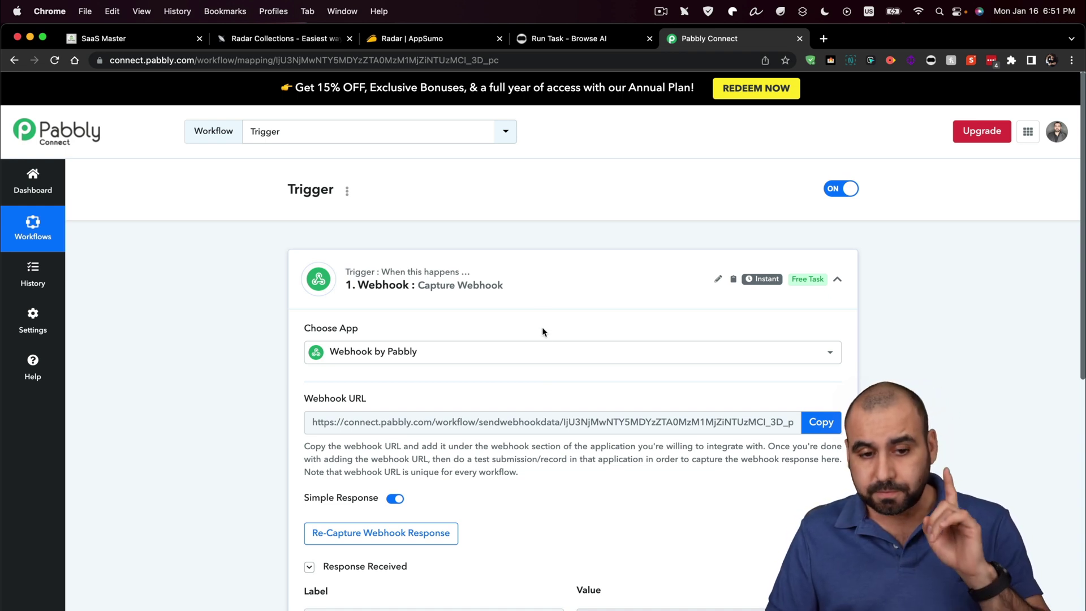
drag(320, 421, 750, 440)
click(720, 402)
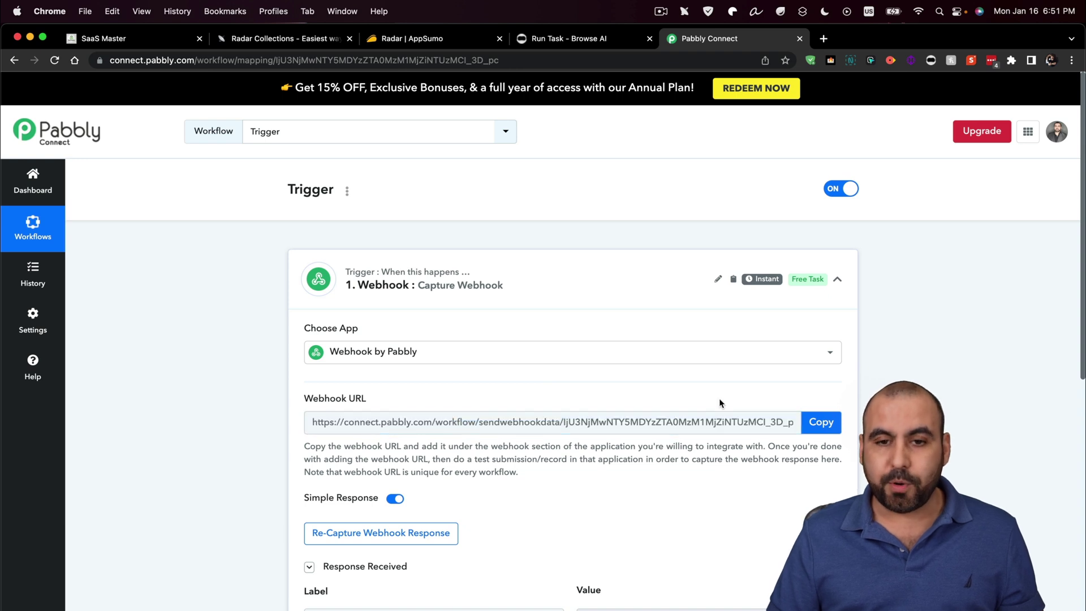
Start a new Radar entry named "Pabbly Test" and set its request method to POST.
click(685, 11)
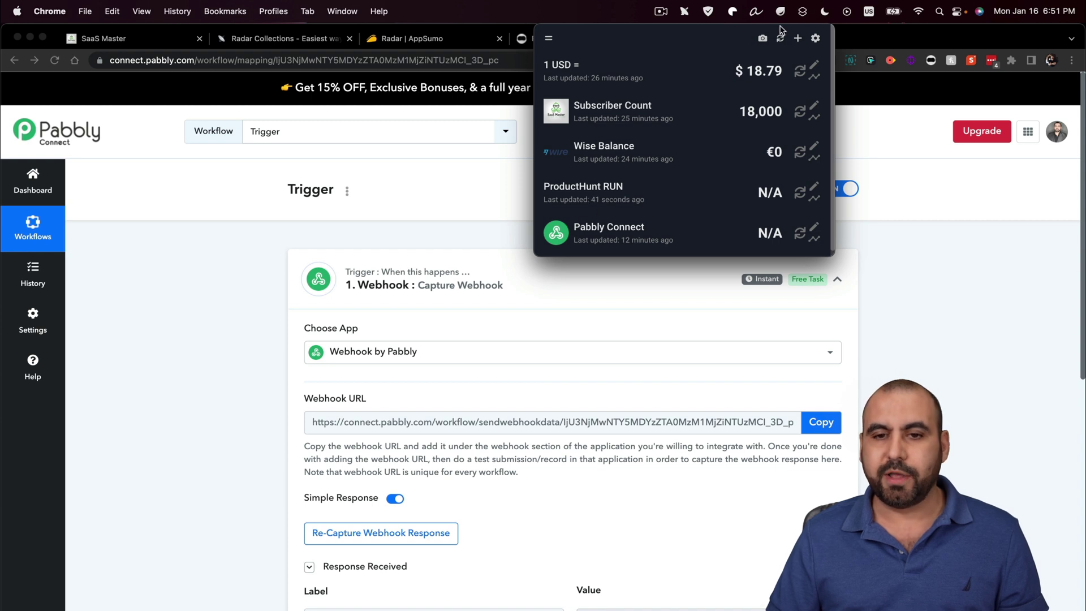
click(798, 40)
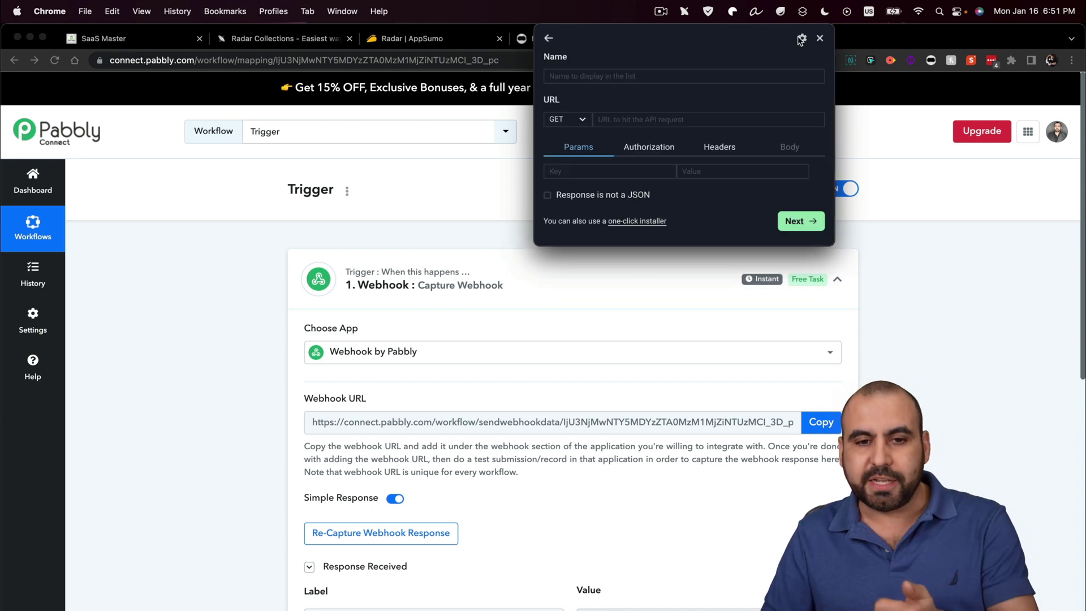
click(599, 74)
text(Pab)
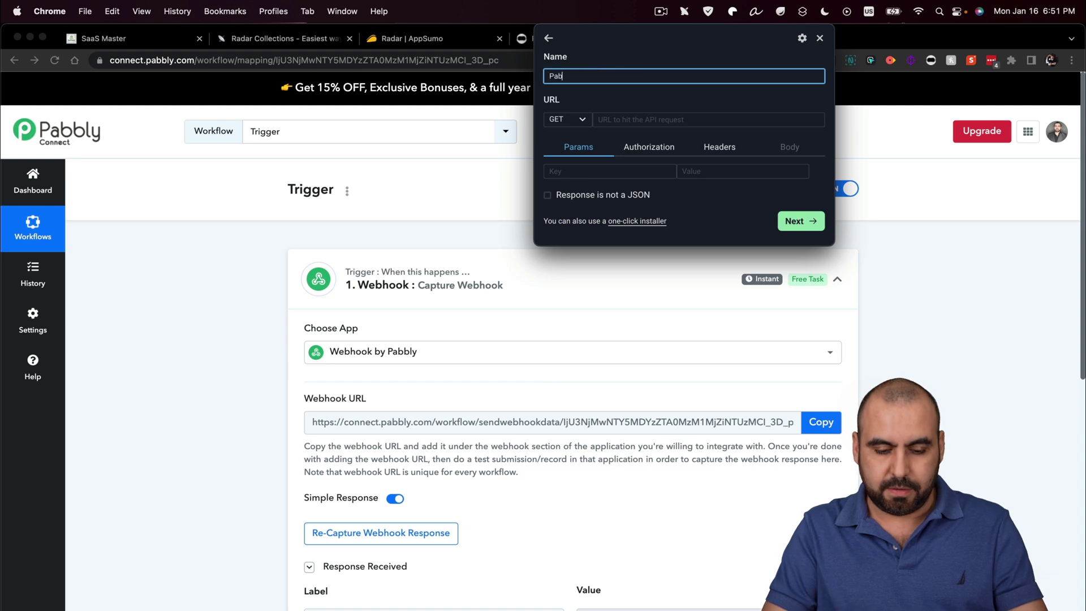
text(bly Test)
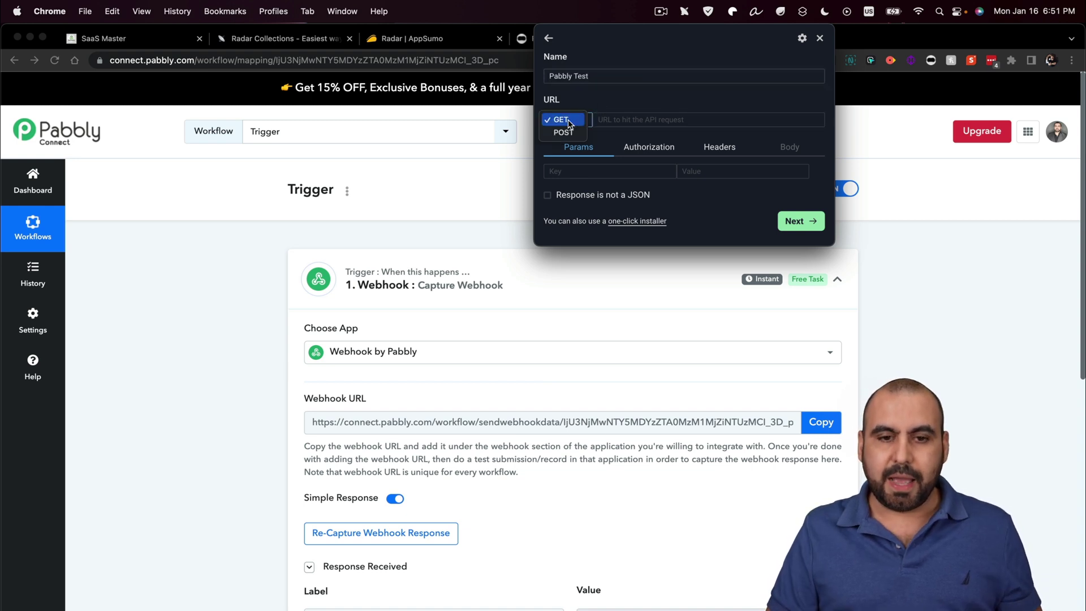
click(570, 132)
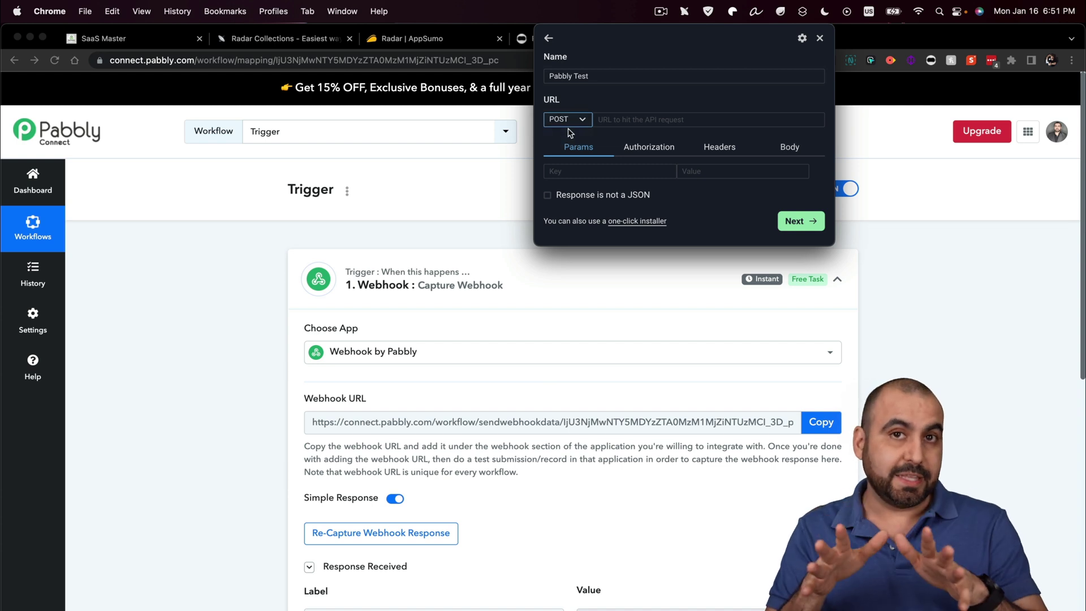
Copy the webhook URL from the Pabbly Connect trigger and paste it as the request URL of Radar's Pabbly Test entry.
click(820, 437)
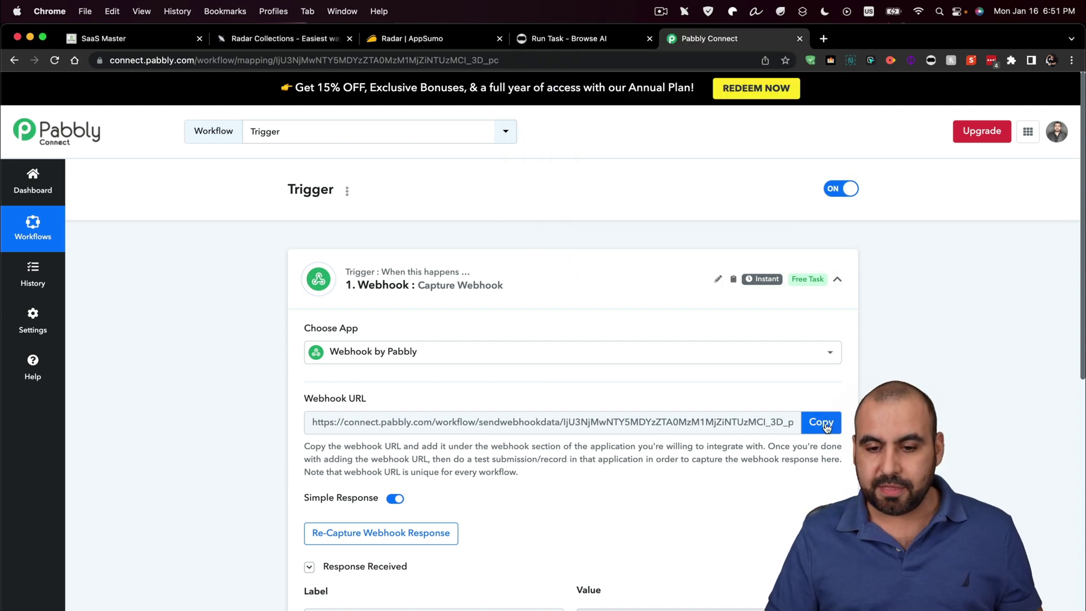
click(817, 422)
click(685, 11)
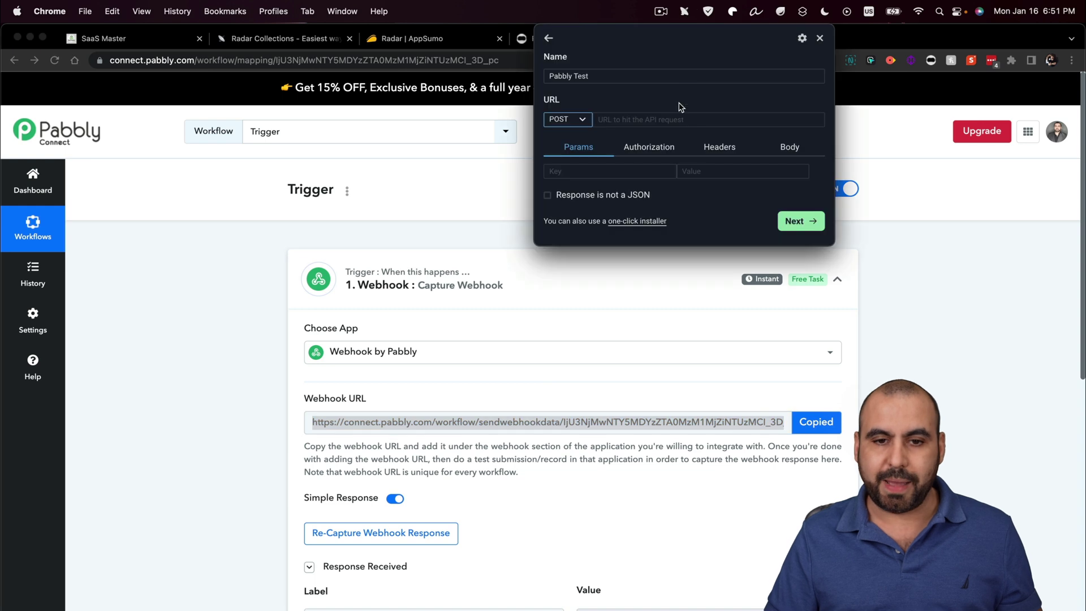
click(606, 116)
key(super+v)
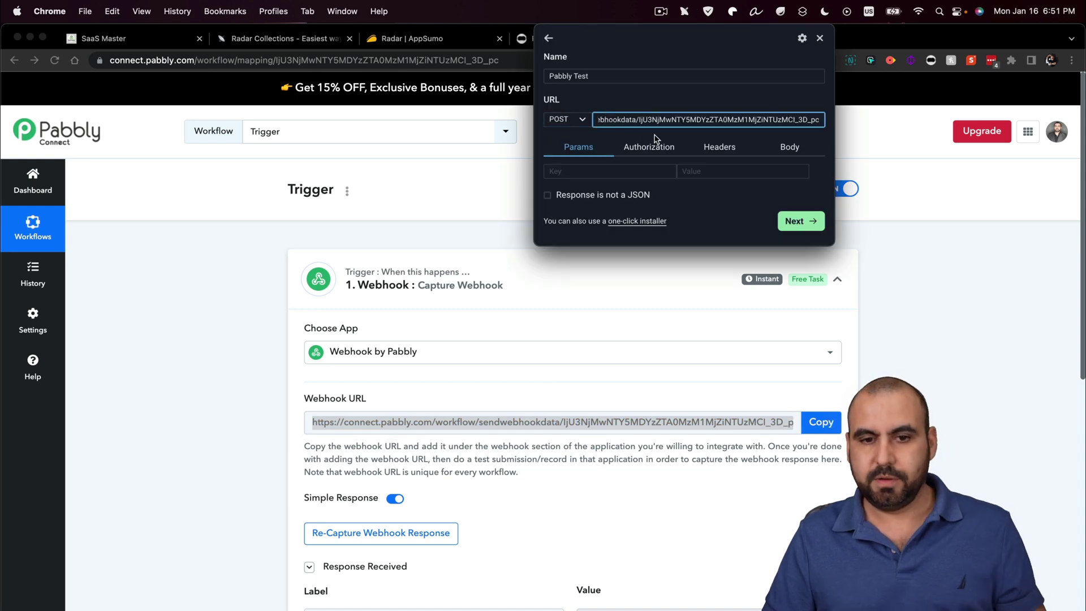
click(567, 134)
Start recapturing the webhook response in the Pabbly Connect trigger and confirm the recapture.
click(614, 173)
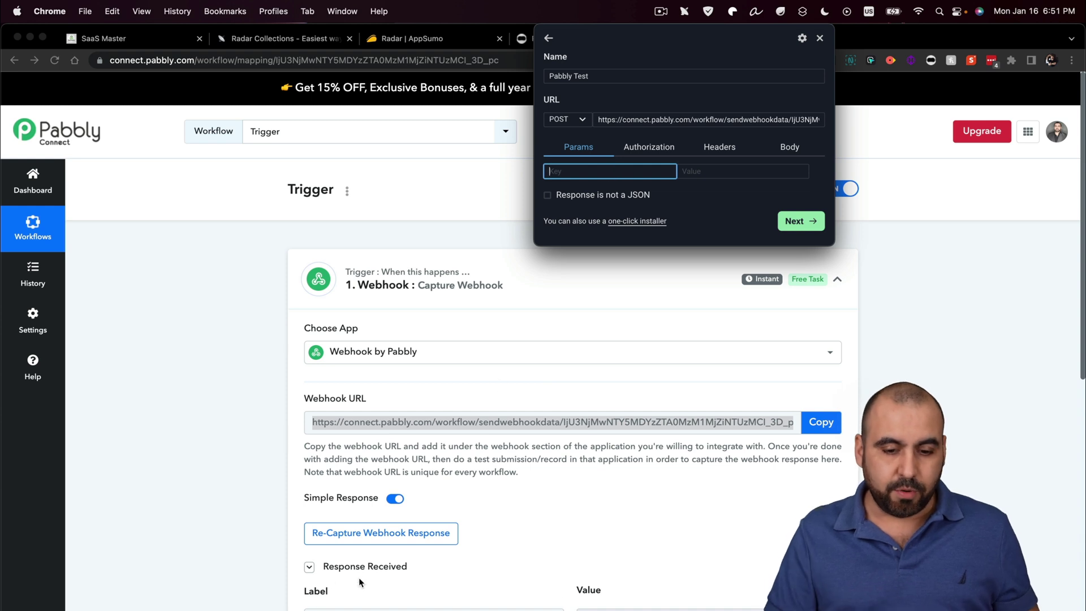
scroll(659, 587, down, 3)
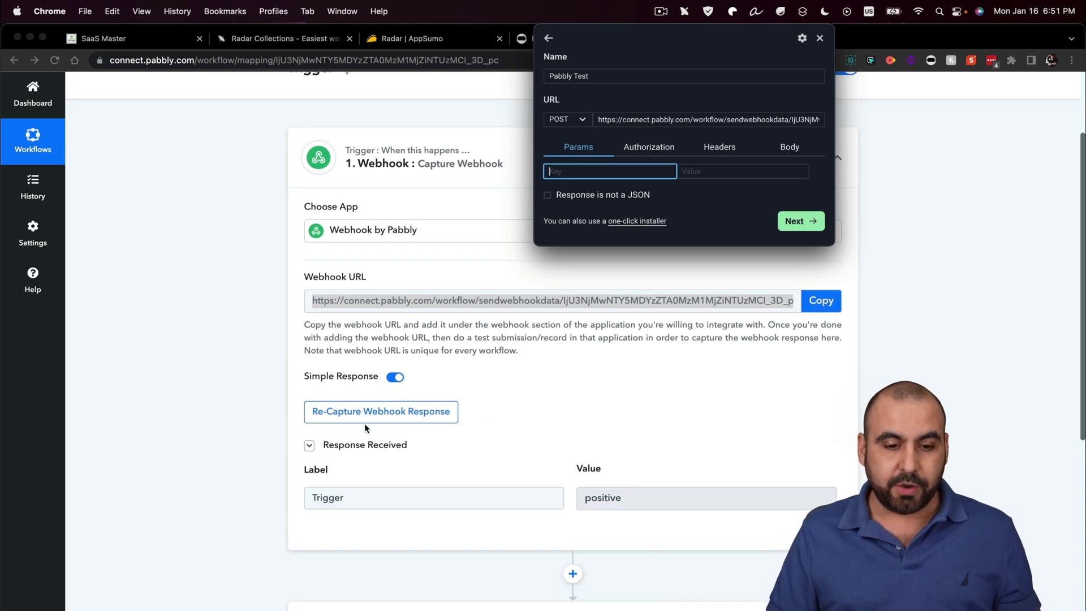
click(386, 414)
click(386, 414)
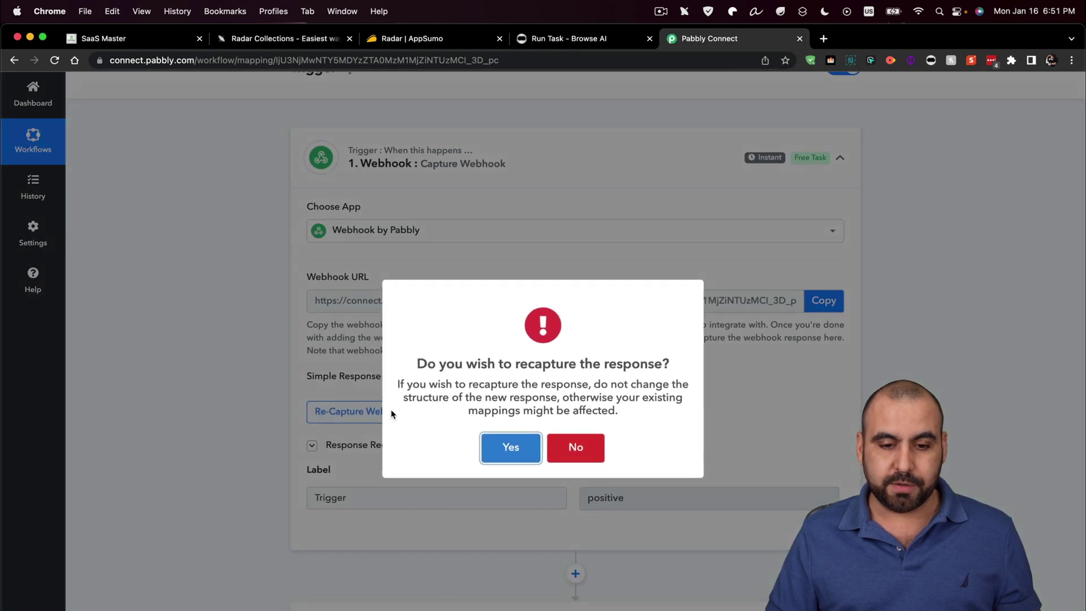
click(488, 448)
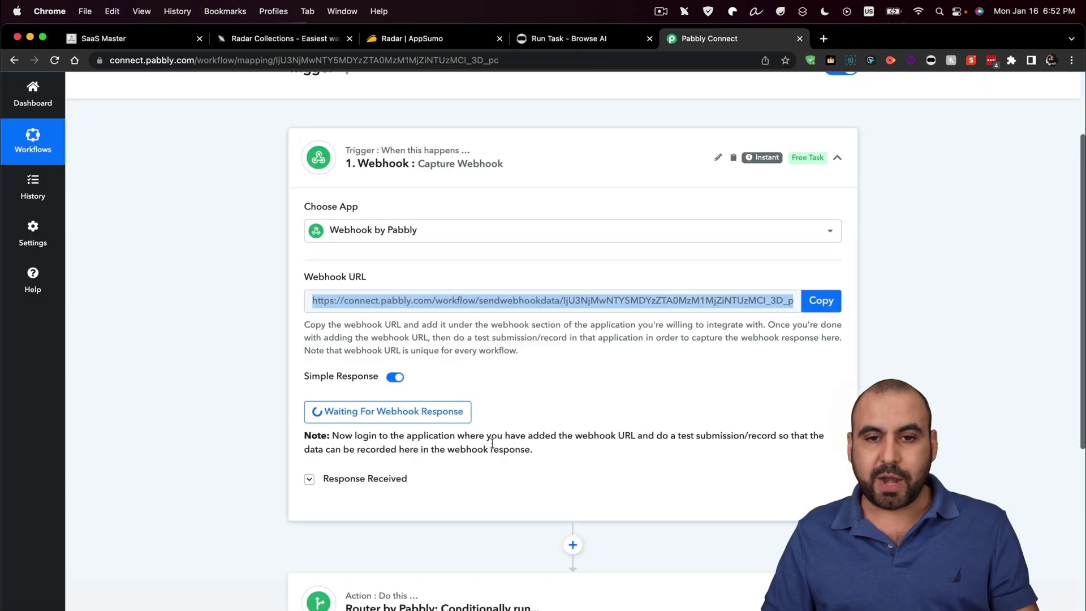
Add the parameter "trigger" with value "positive" to Radar's Pabbly Test entry and continue to its display settings.
click(662, 12)
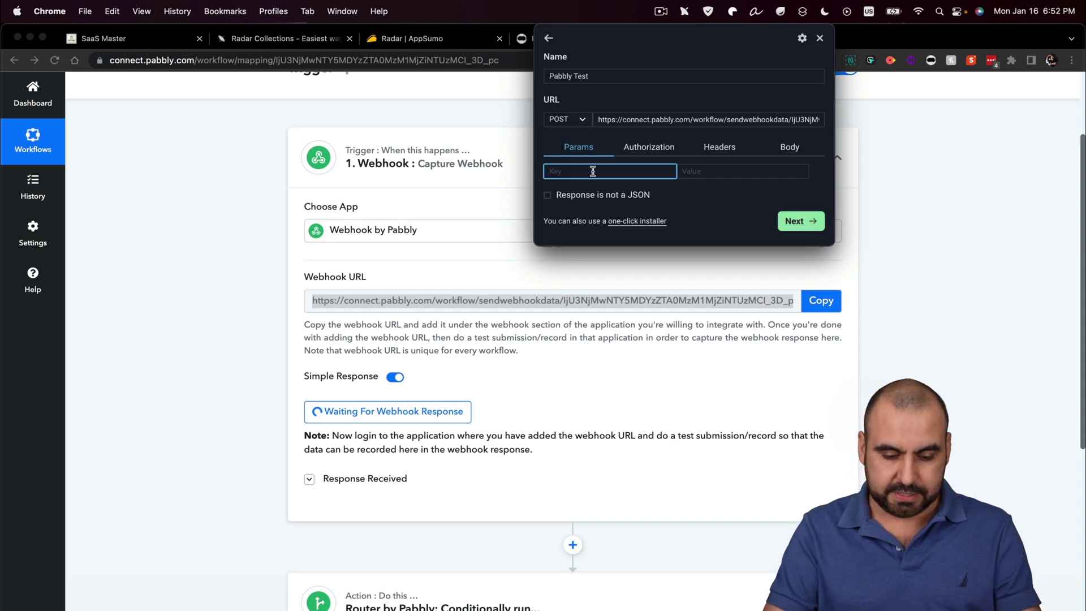
text(Tr)
key(BackSpace)
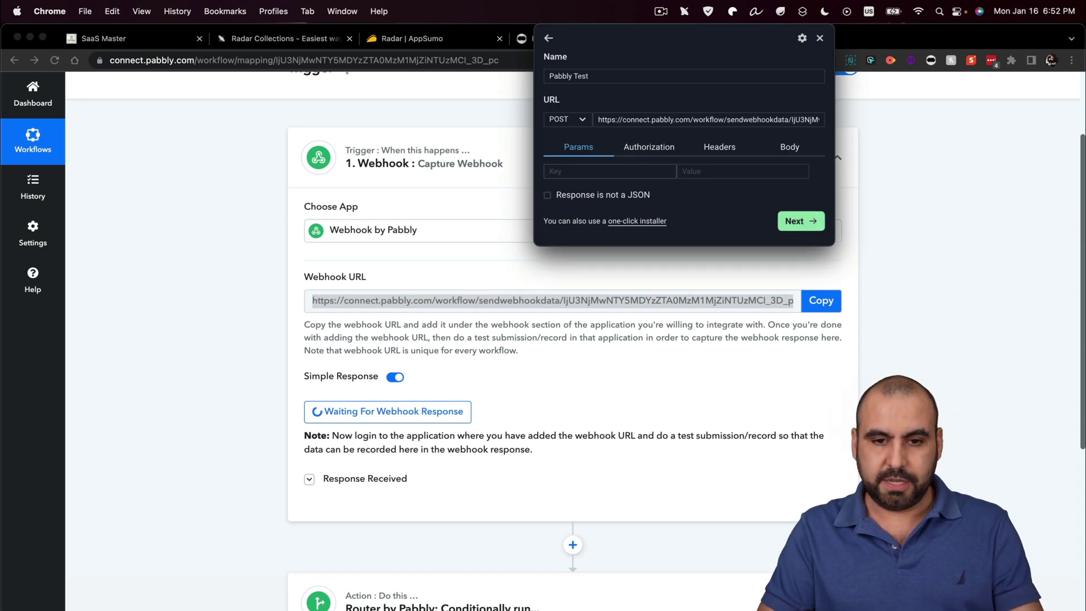
click(564, 173)
text(trigger)
key(Tab)
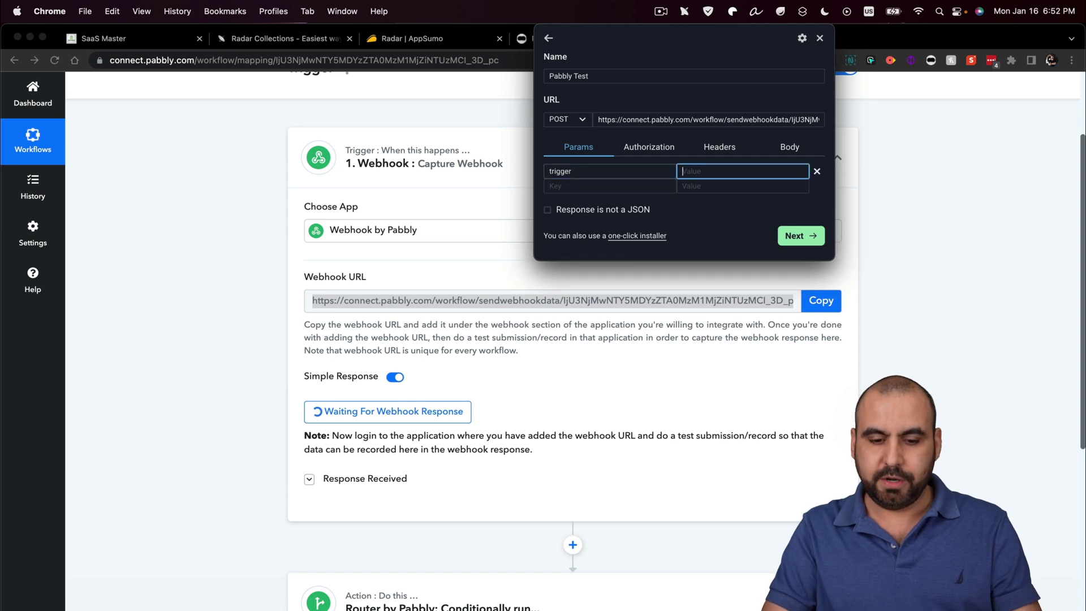
text(pos)
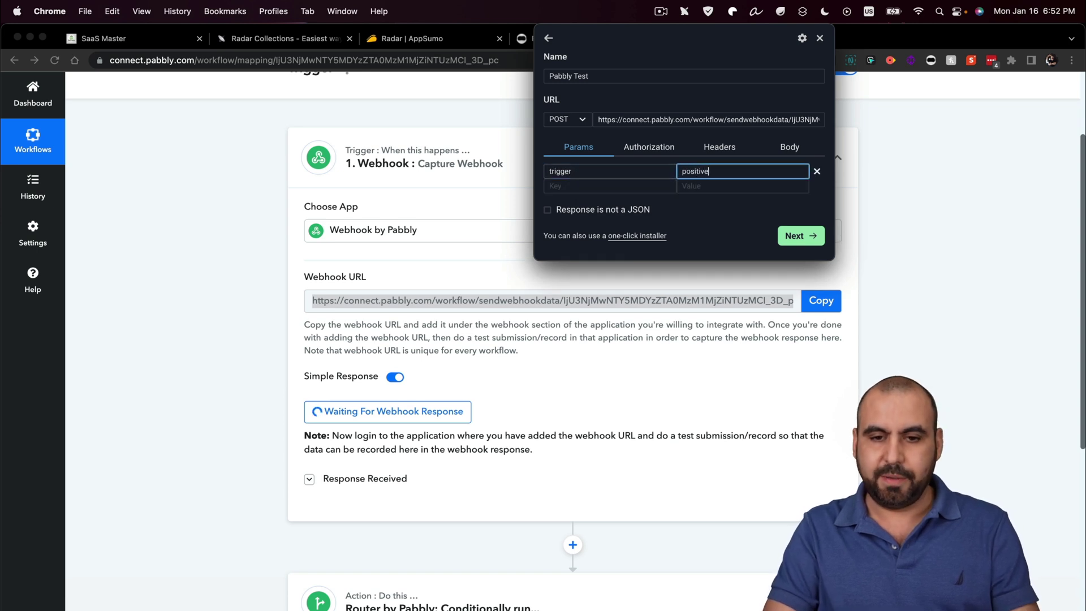
text(itive)
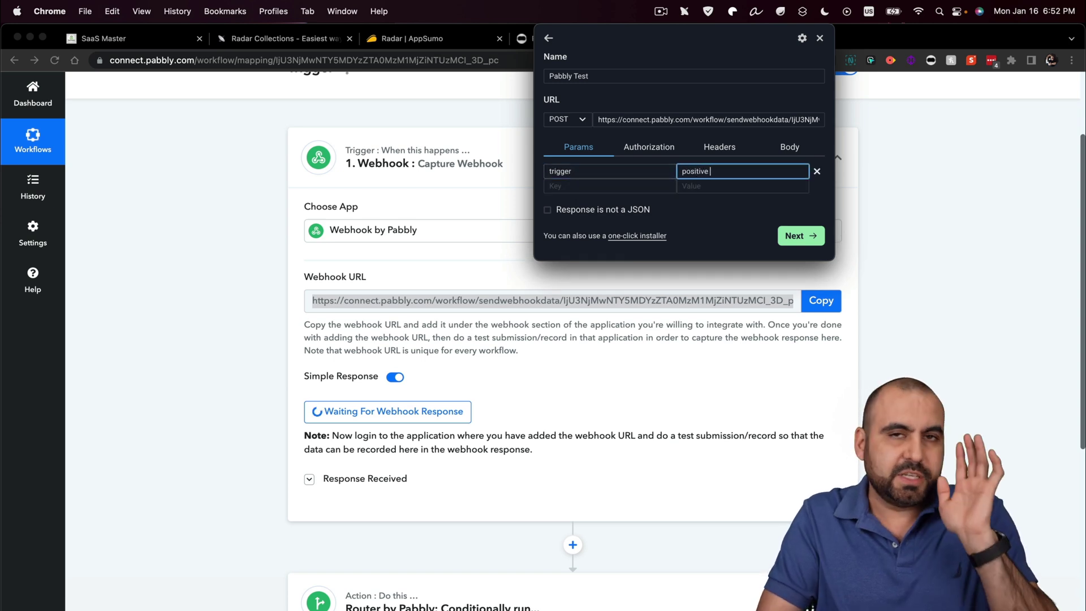
click(814, 233)
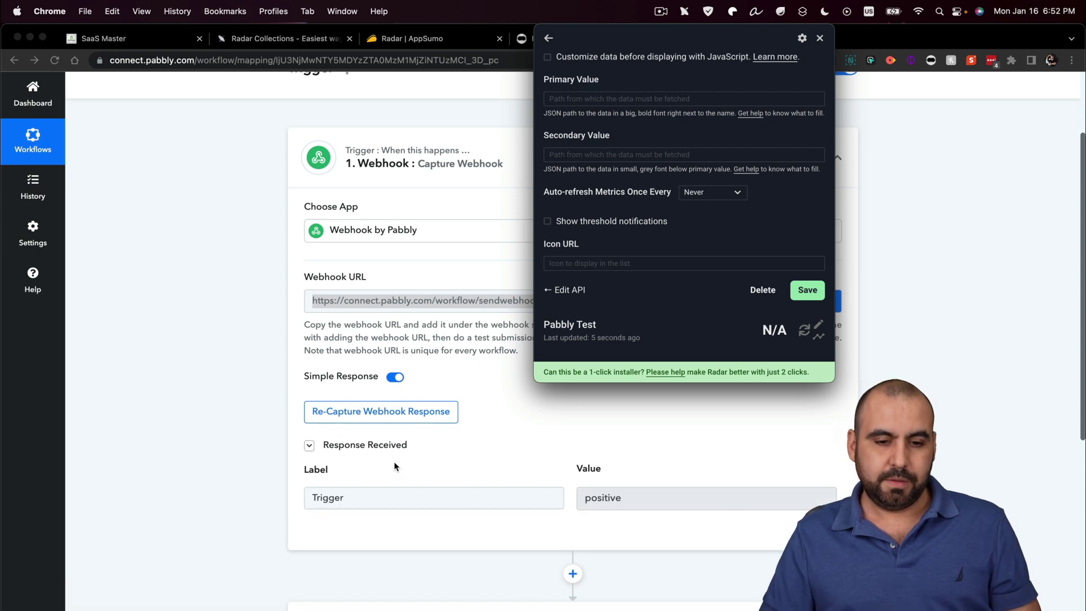
Examine the captured webhook response in Pabbly Connect and the filter conditions of the router's Route 1 and Route 2.
click(625, 497)
scroll(635, 498, down, 5)
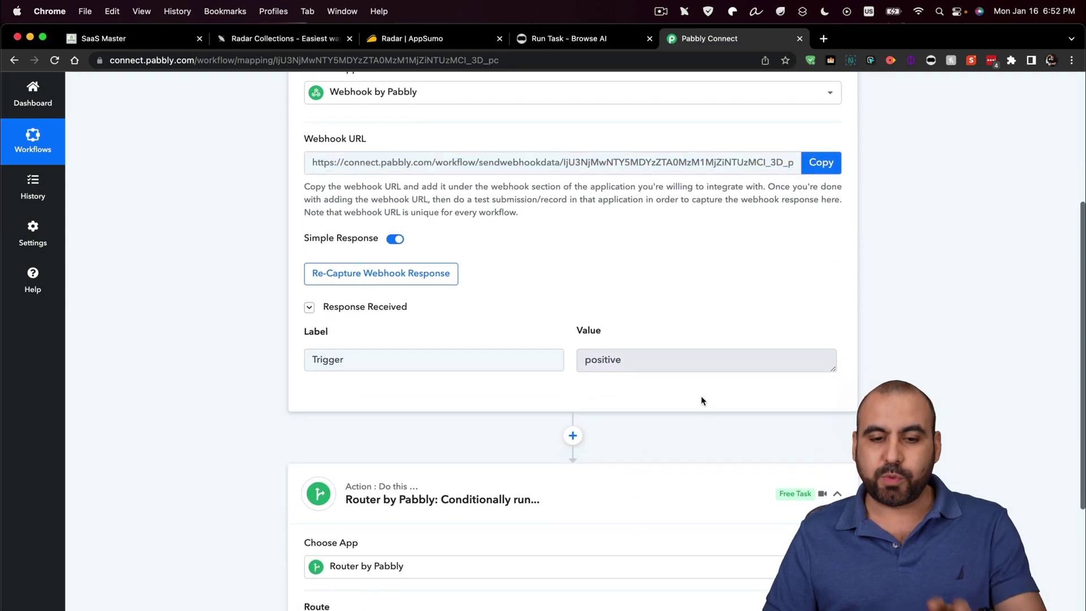
scroll(716, 427, down, 3)
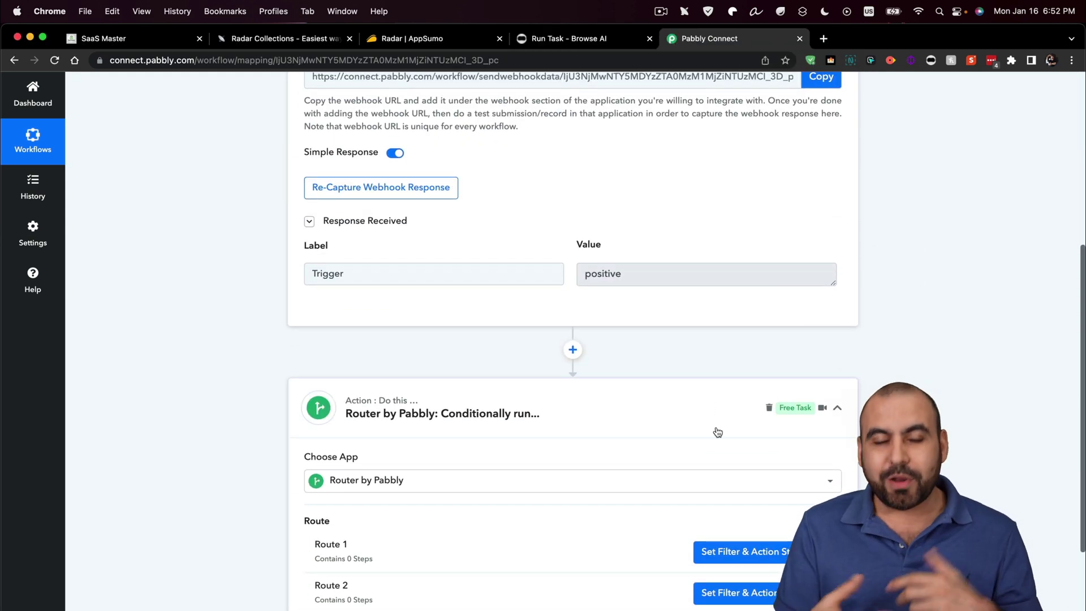
scroll(717, 432, down, 4)
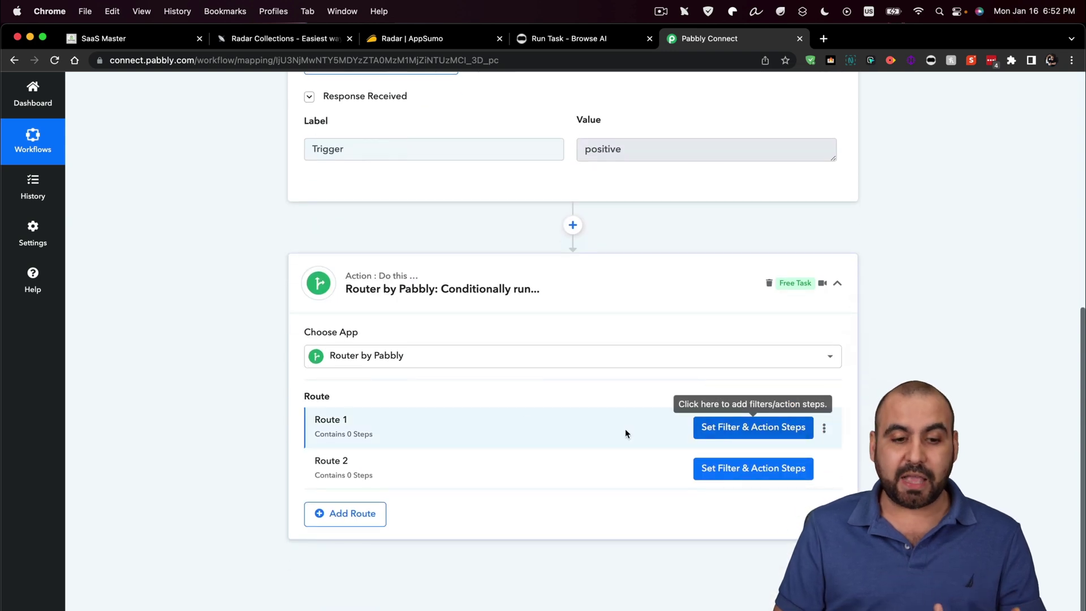
click(777, 430)
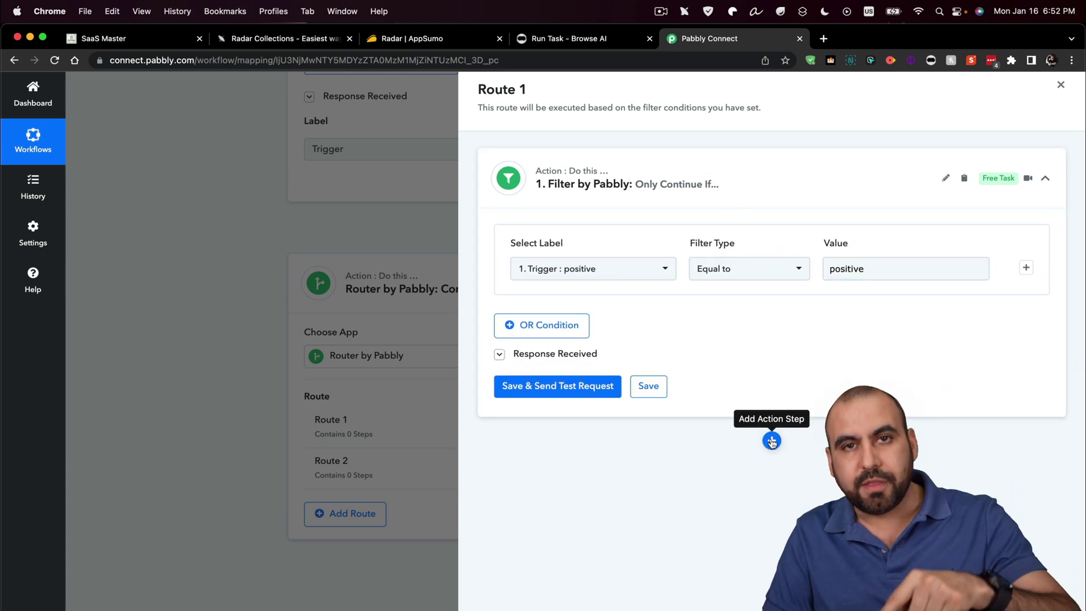
click(202, 400)
click(798, 463)
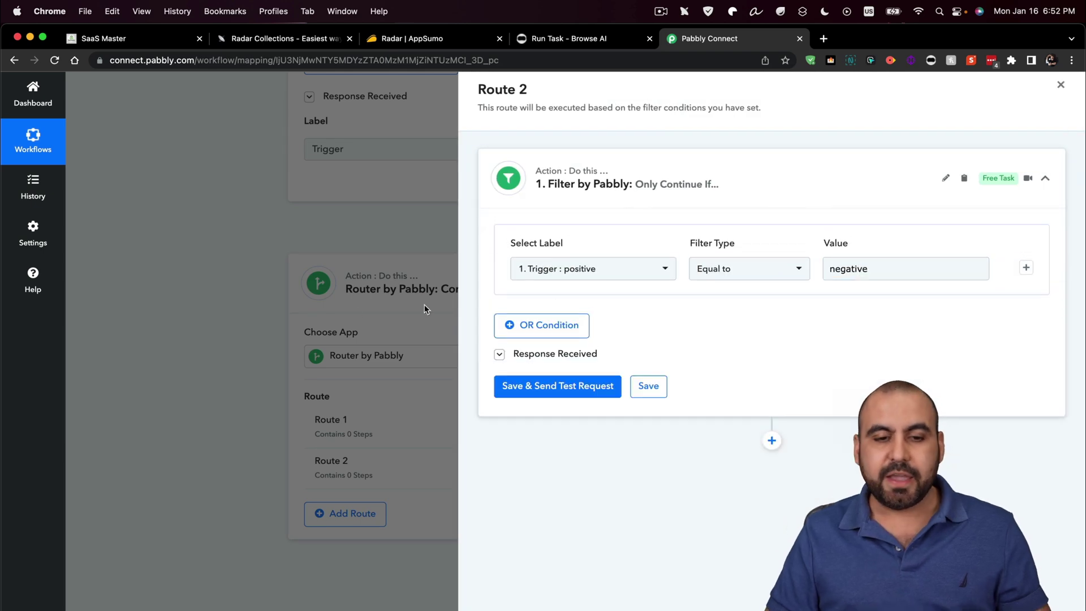
click(429, 246)
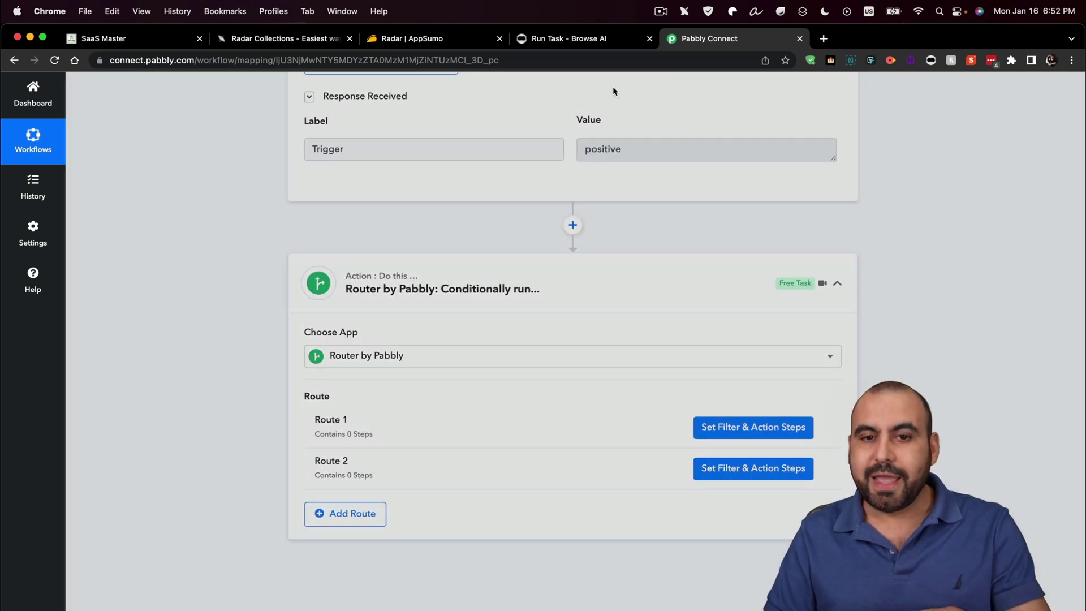
Save the Pabbly Test entry in Radar and make the Radar window taller to fit the whole entry list.
click(830, 60)
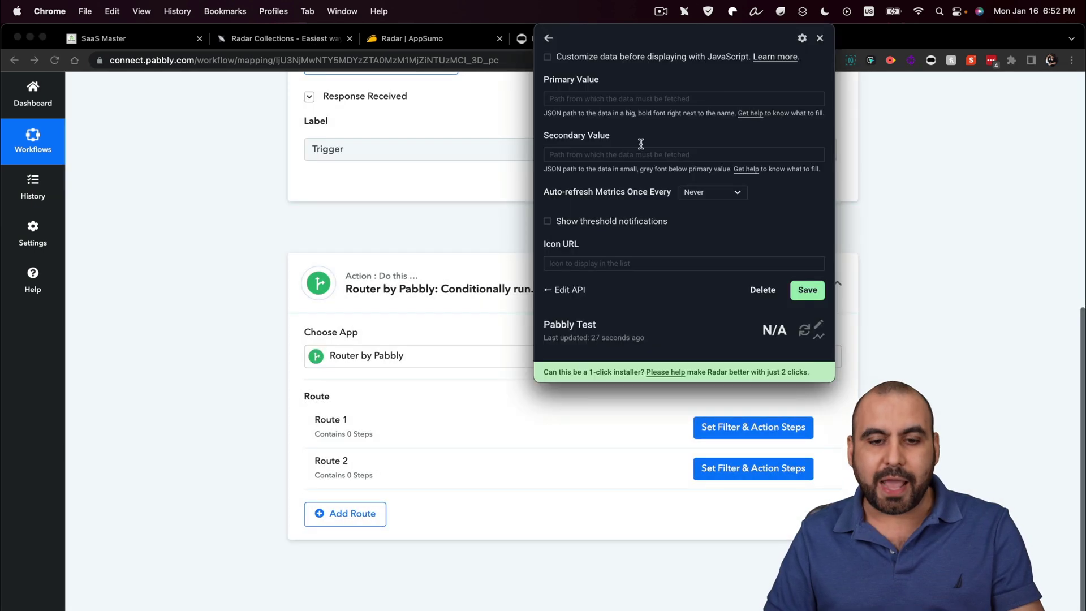
click(804, 297)
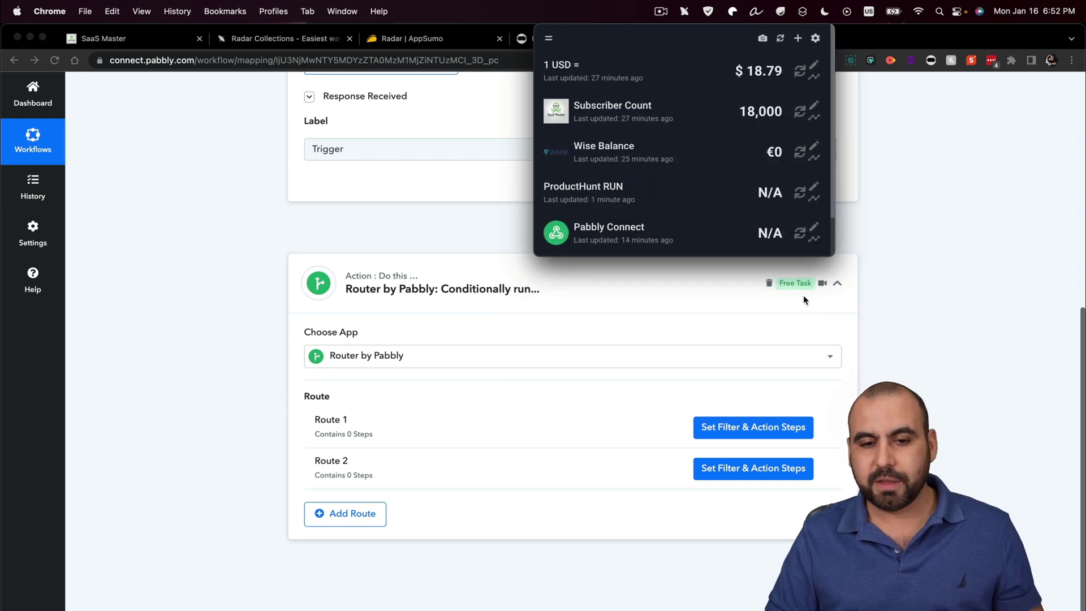
scroll(645, 221, down, 2)
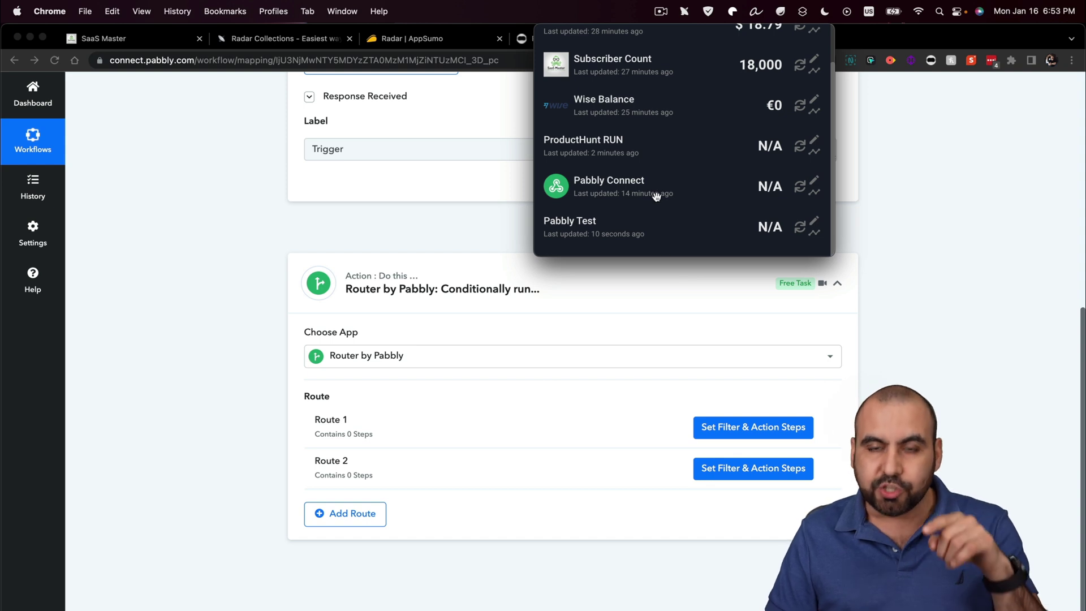
scroll(656, 195, up, 3)
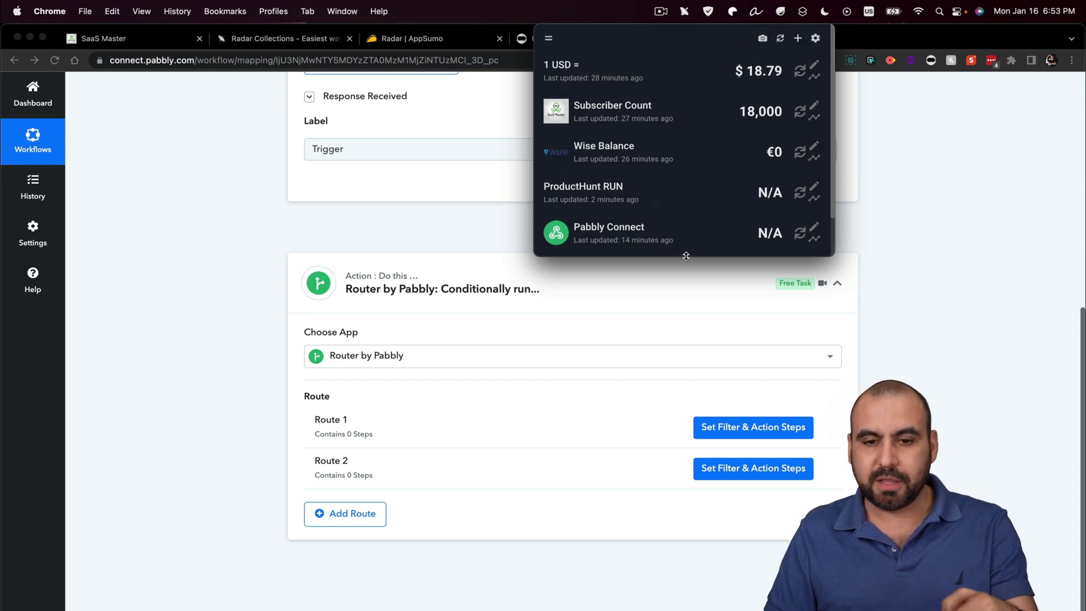
drag(686, 256, 687, 311)
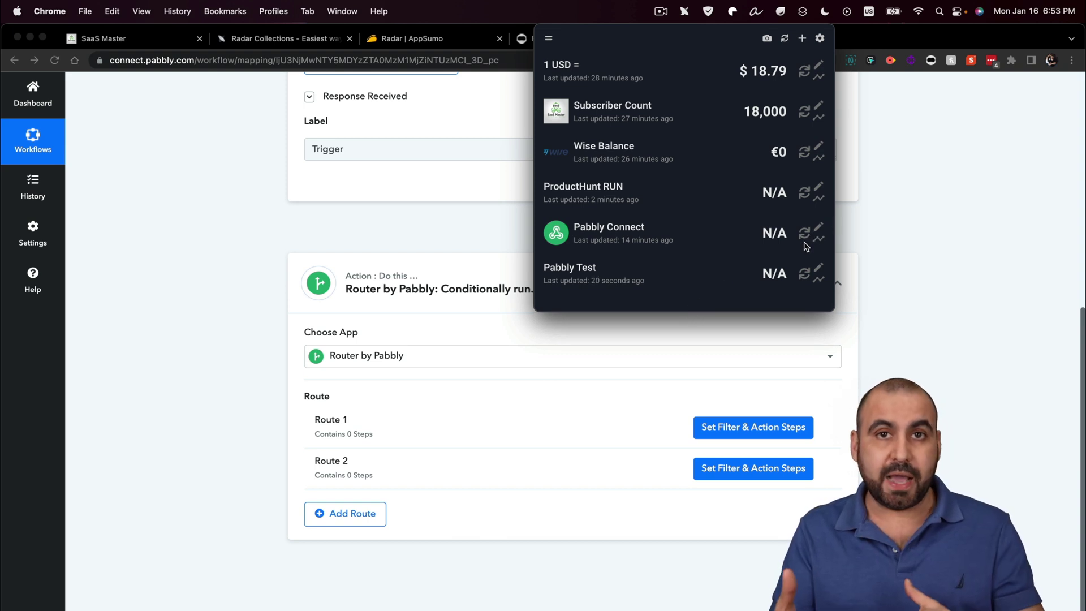
Reopen Radar over the Pabbly workflow and trigger the webhook by refreshing the Pabbly Test entry.
click(896, 271)
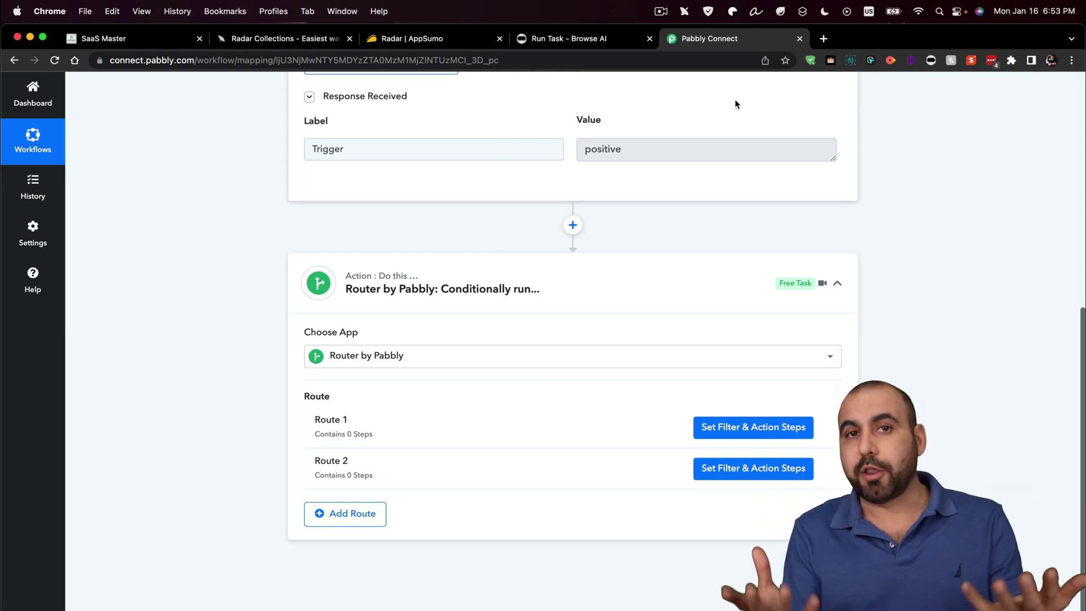
click(683, 13)
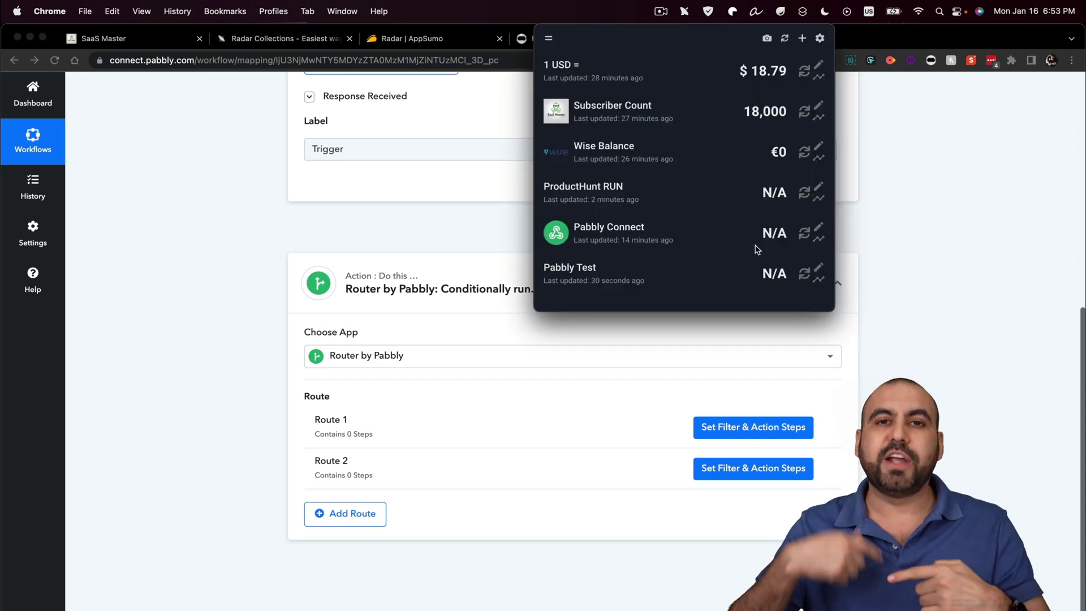
click(806, 276)
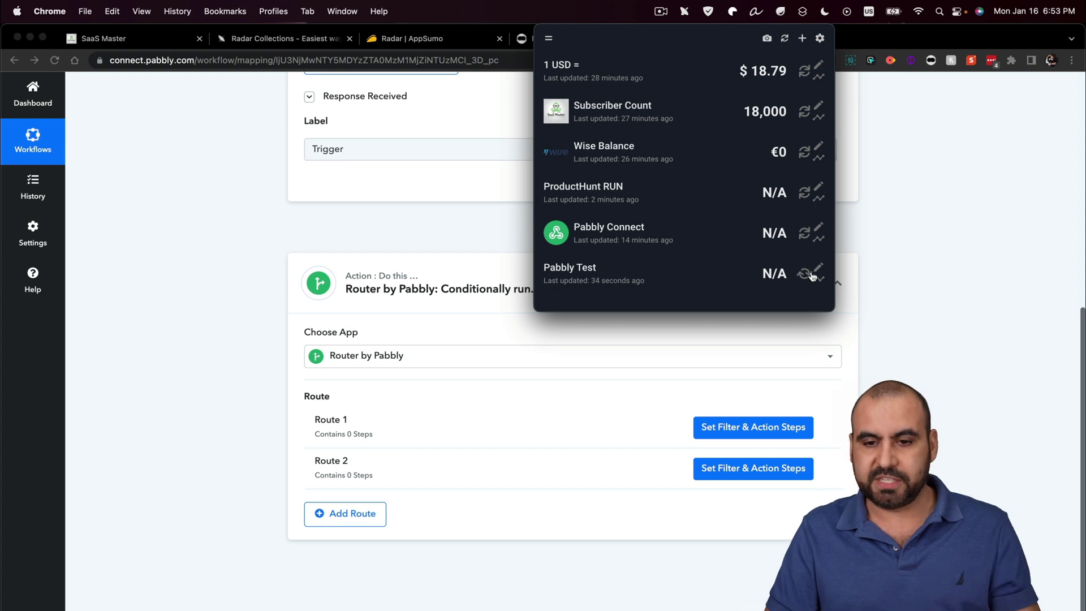
Review the Pabbly Test entry's request settings and the available auto-refresh intervals, and return to Pabbly Connect without saving changes.
click(818, 270)
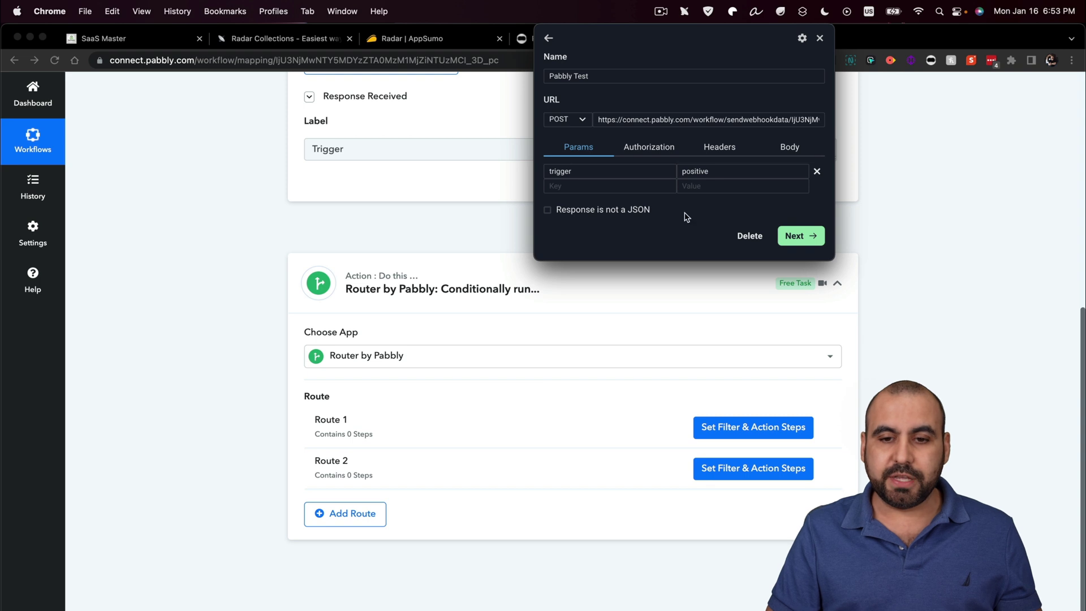
click(797, 236)
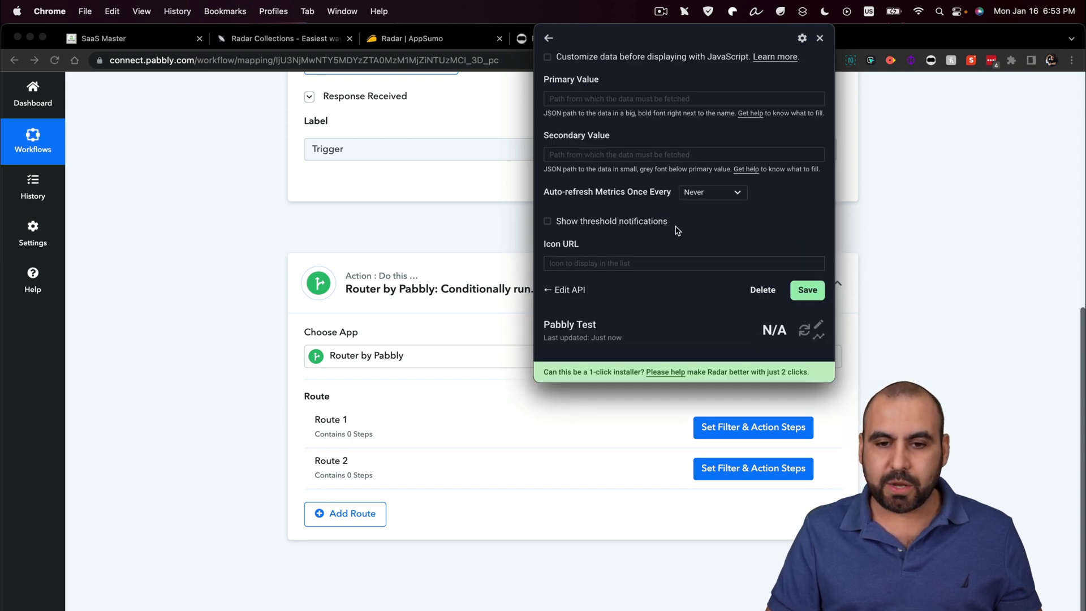
click(719, 192)
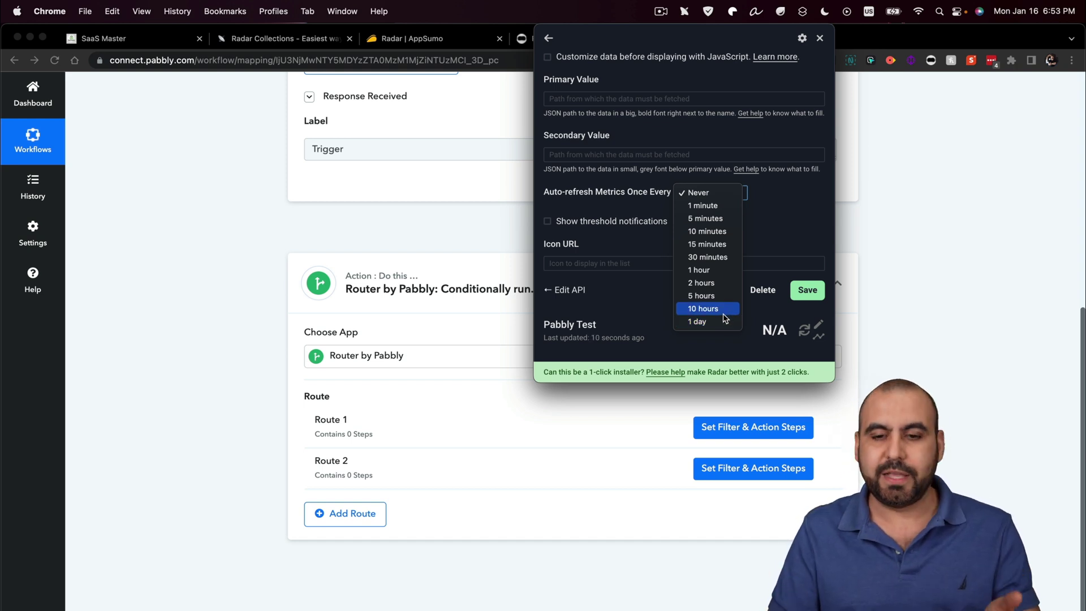
click(786, 225)
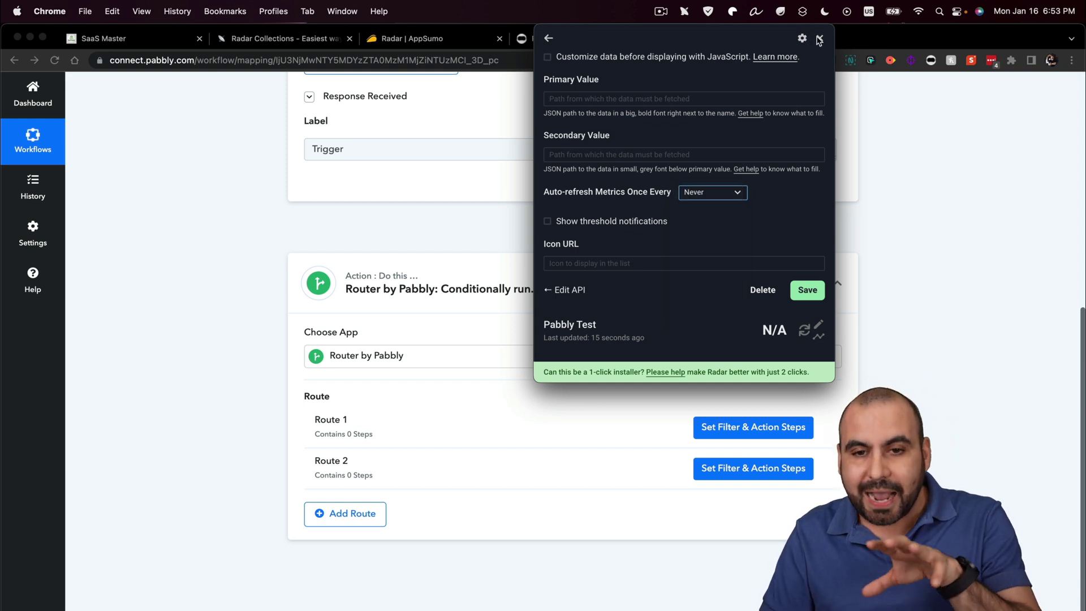
click(549, 38)
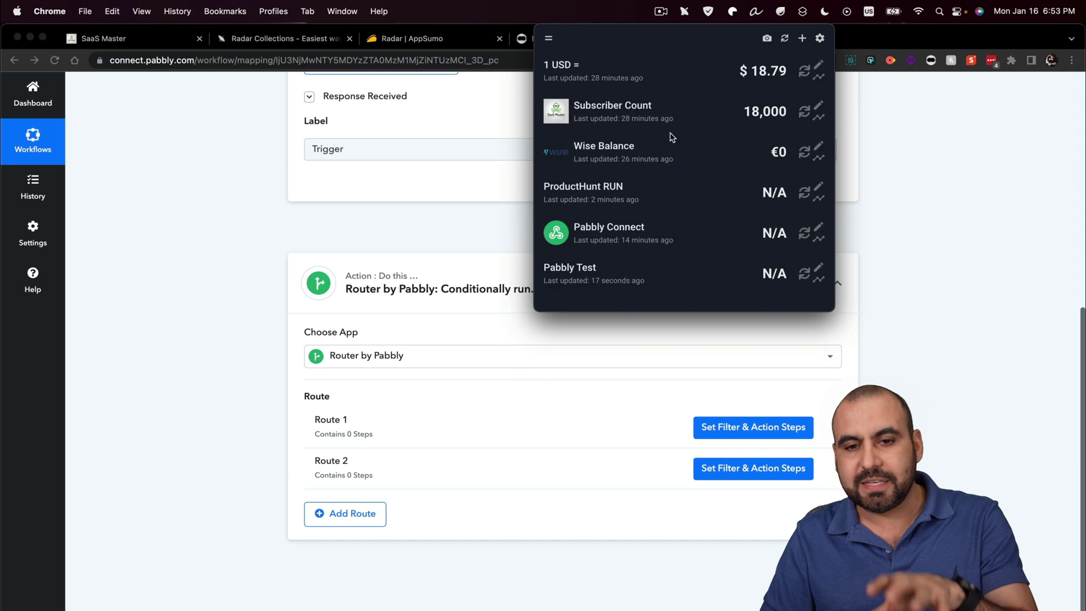
click(413, 232)
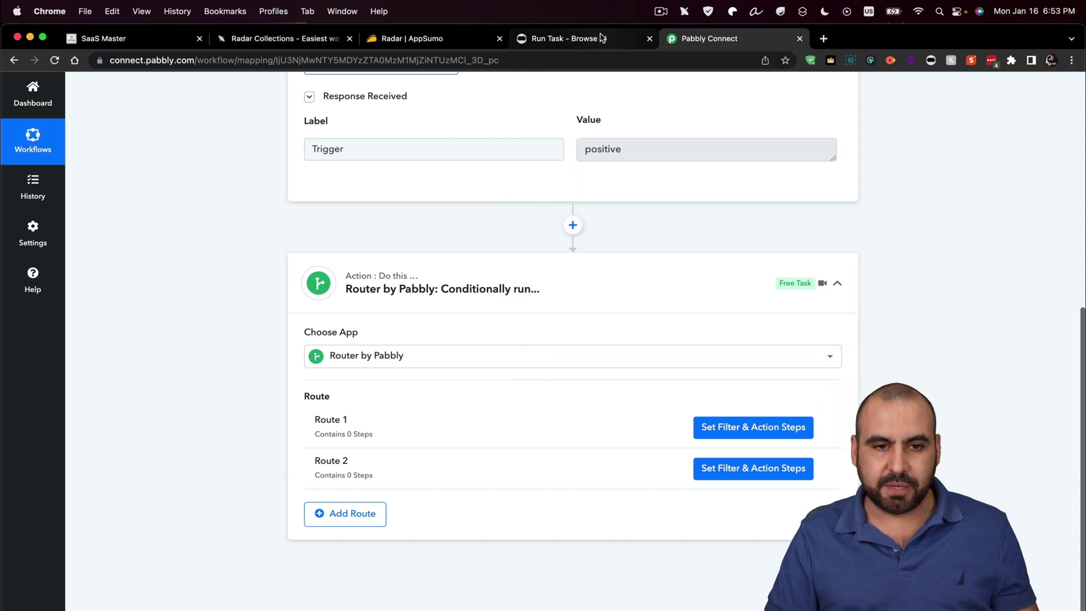
Browse the ready-made installers on the Radar Collections page, and switch to Radar's AppSumo deal page.
key(ctrl+shift+Tab)
scroll(543, 339, down, 2)
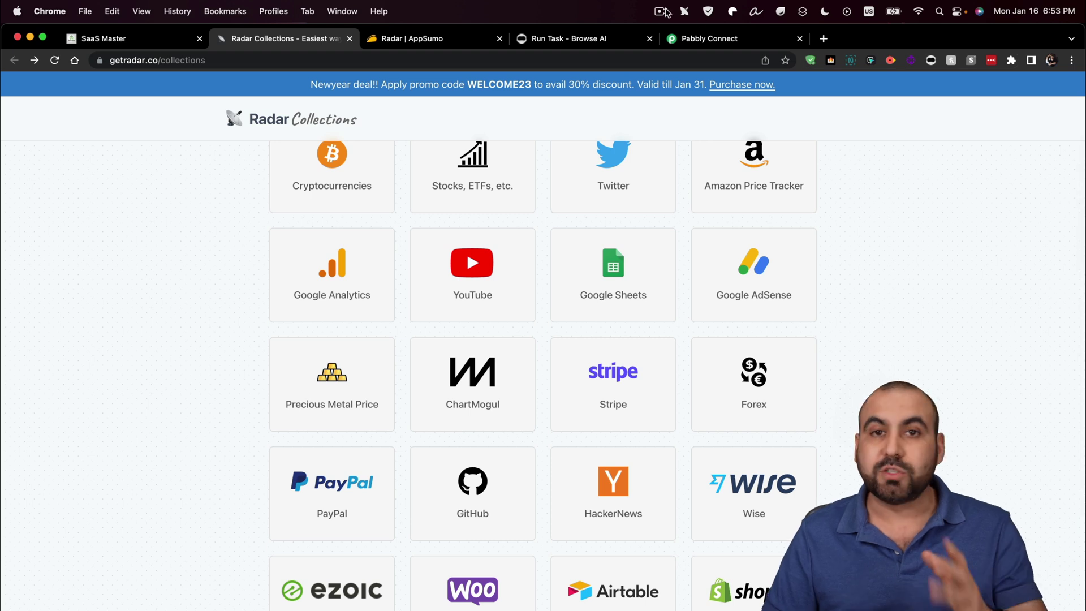
click(423, 38)
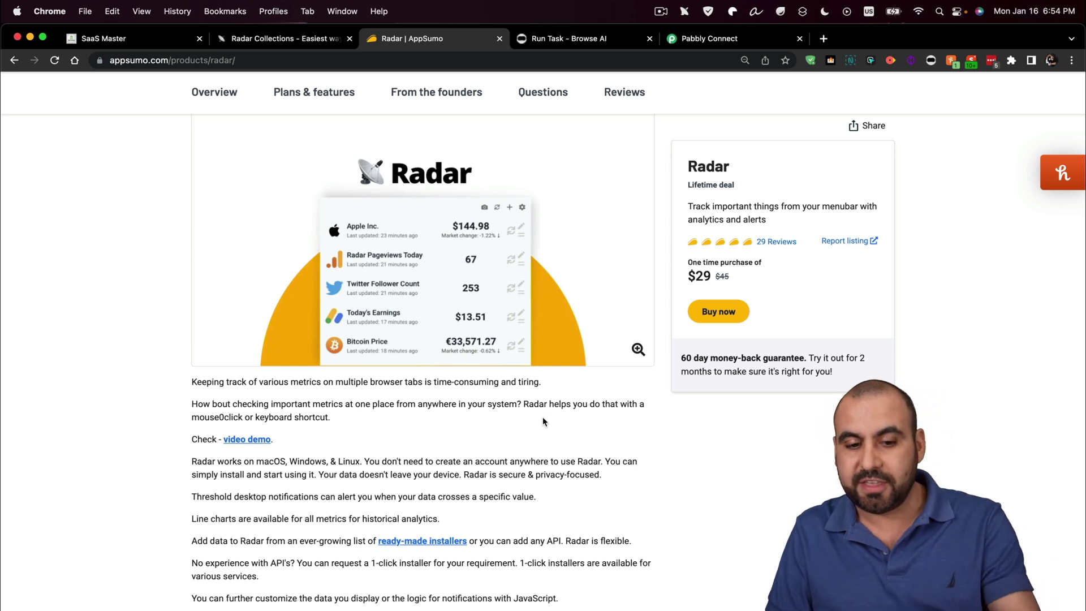
Examine the Radar plan's one-time price and included features on the AppSumo page, highlighting "Pro Plus plan".
scroll(543, 419, down, 15)
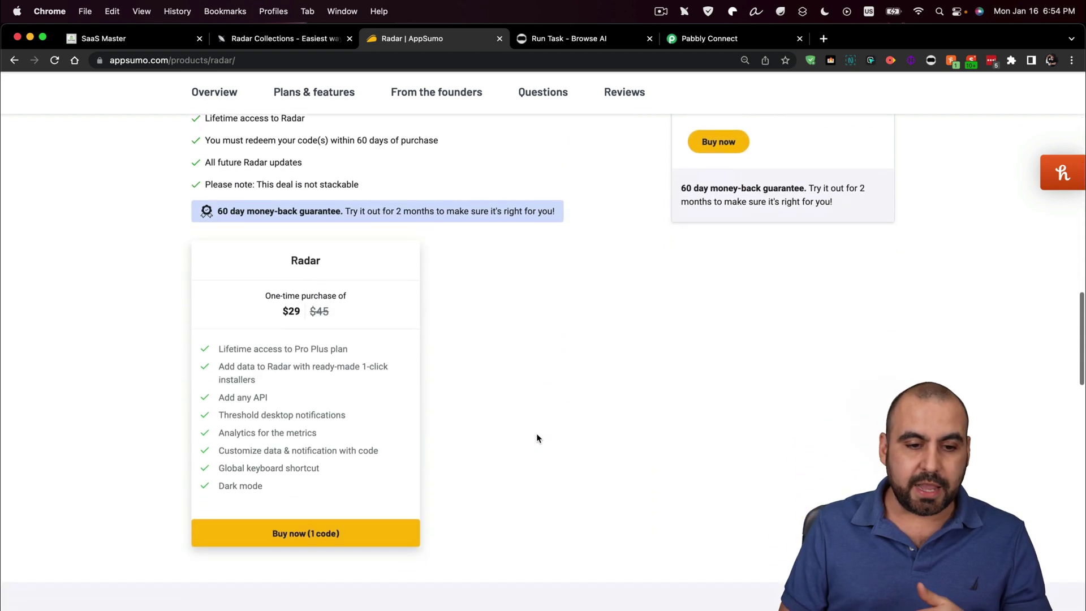
drag(295, 342, 374, 341)
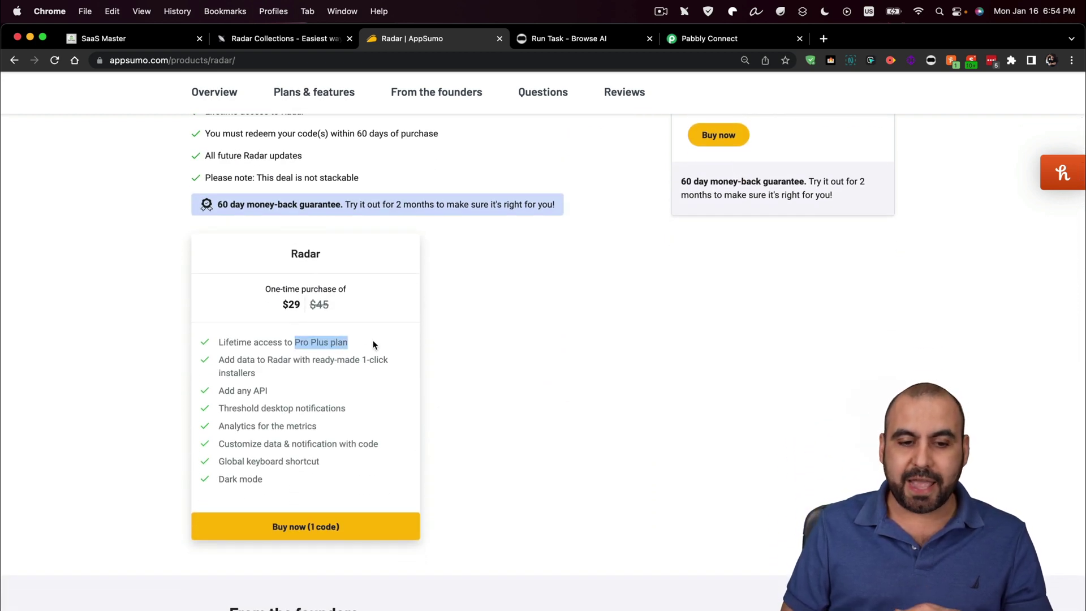
click(530, 347)
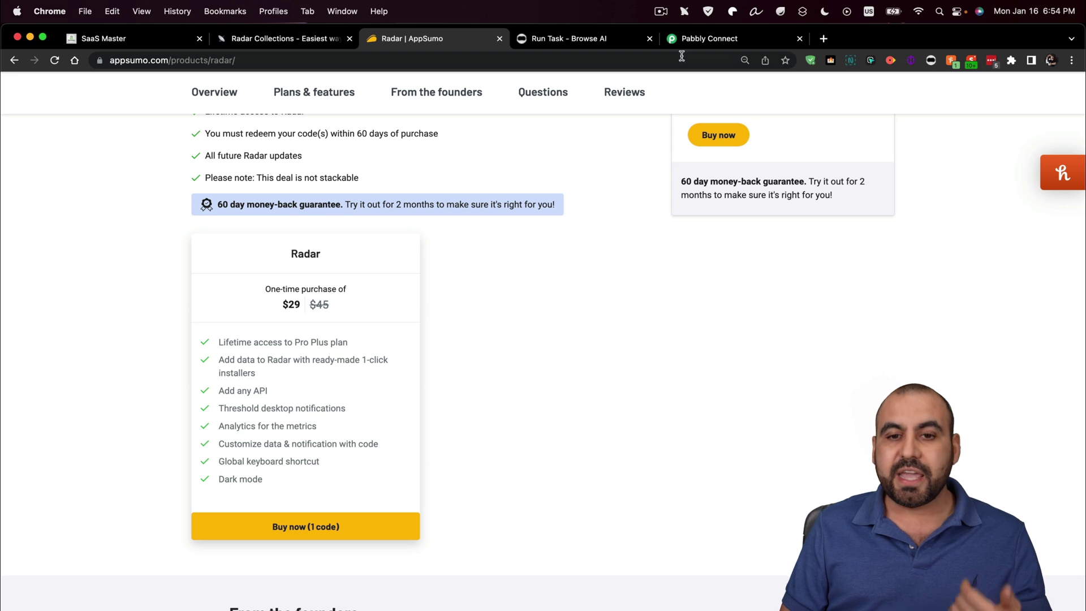
Review the Wise Balance entry's request, customization code and auto-refresh intervals in Radar, and return to the AppSumo page without saving changes.
click(684, 11)
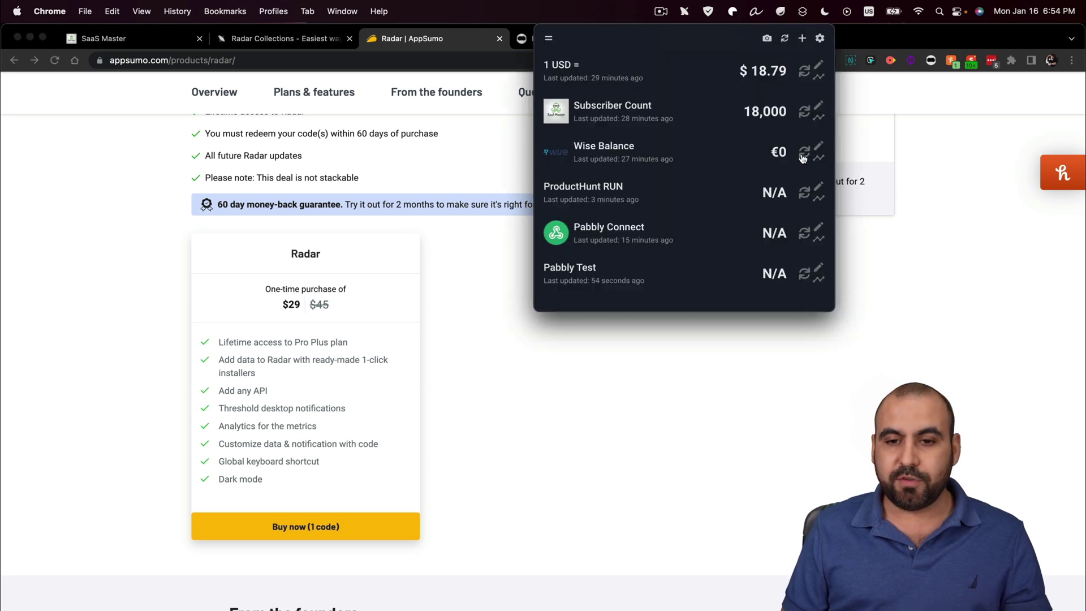
click(818, 146)
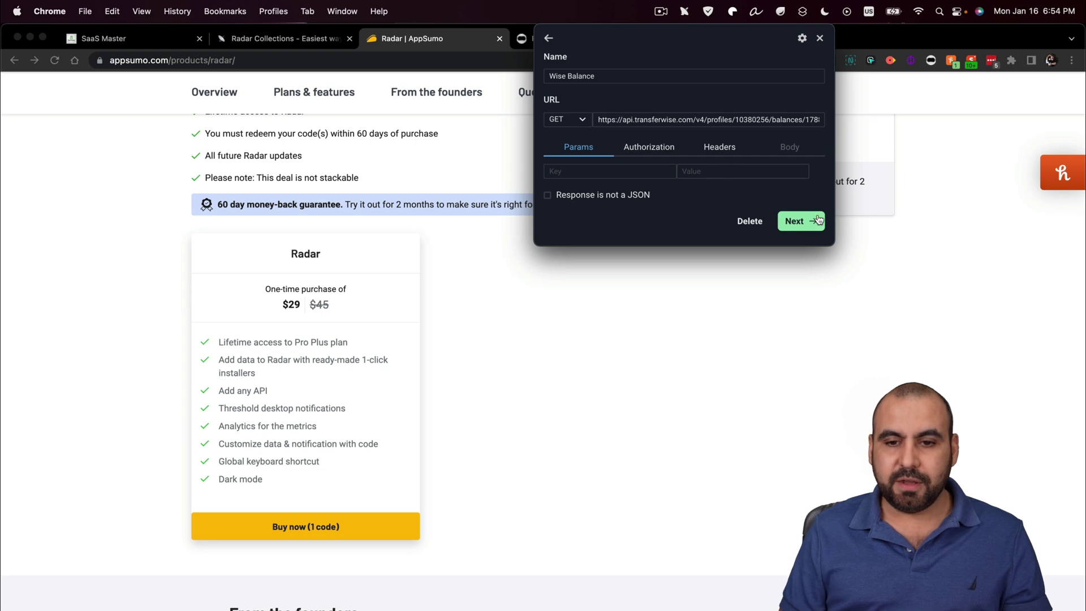
click(817, 221)
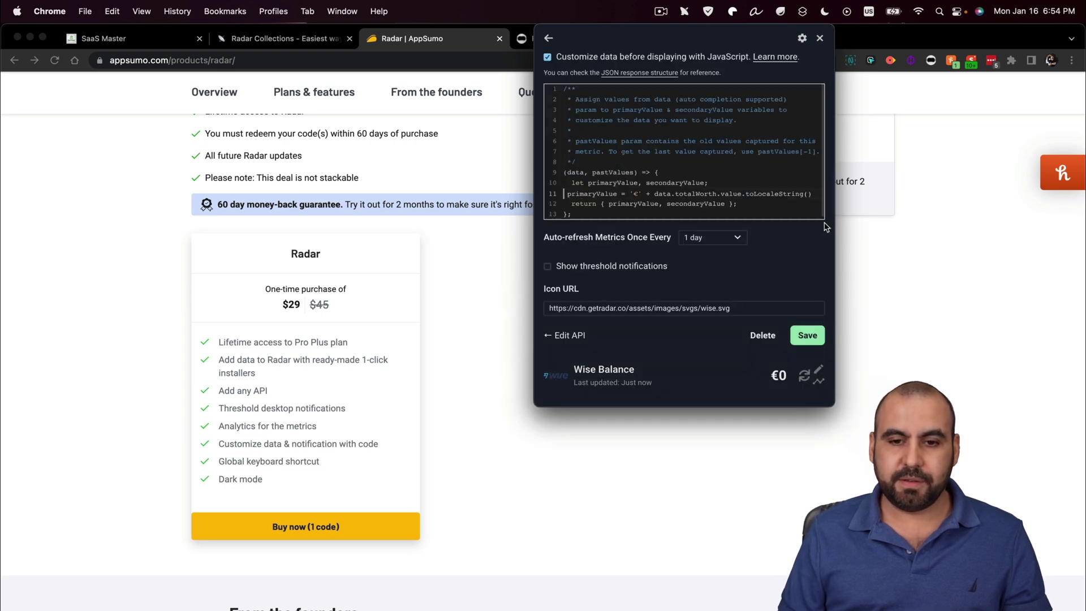
click(711, 239)
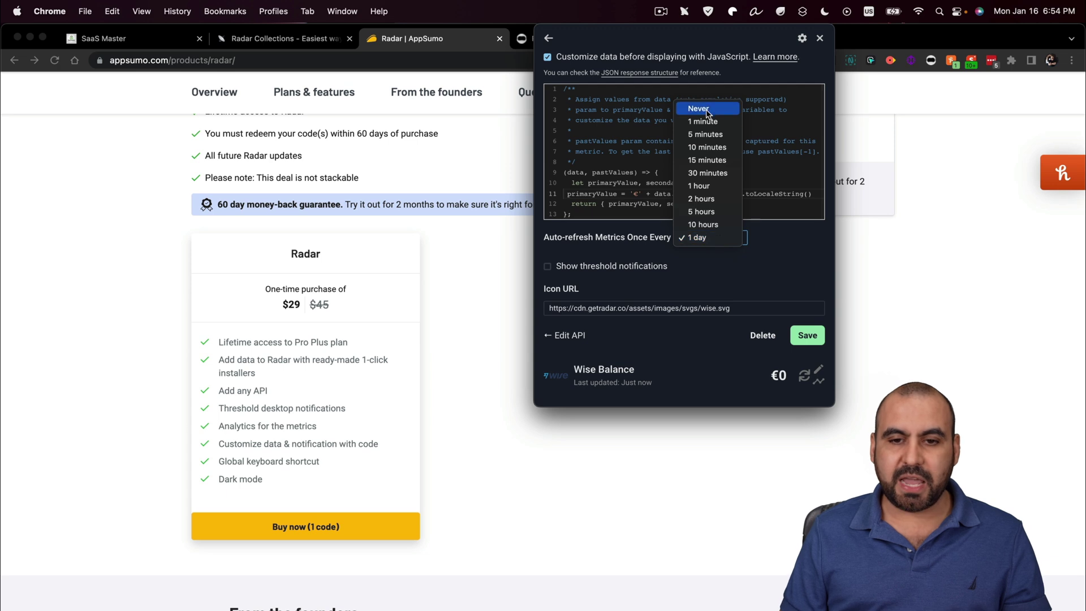
click(781, 272)
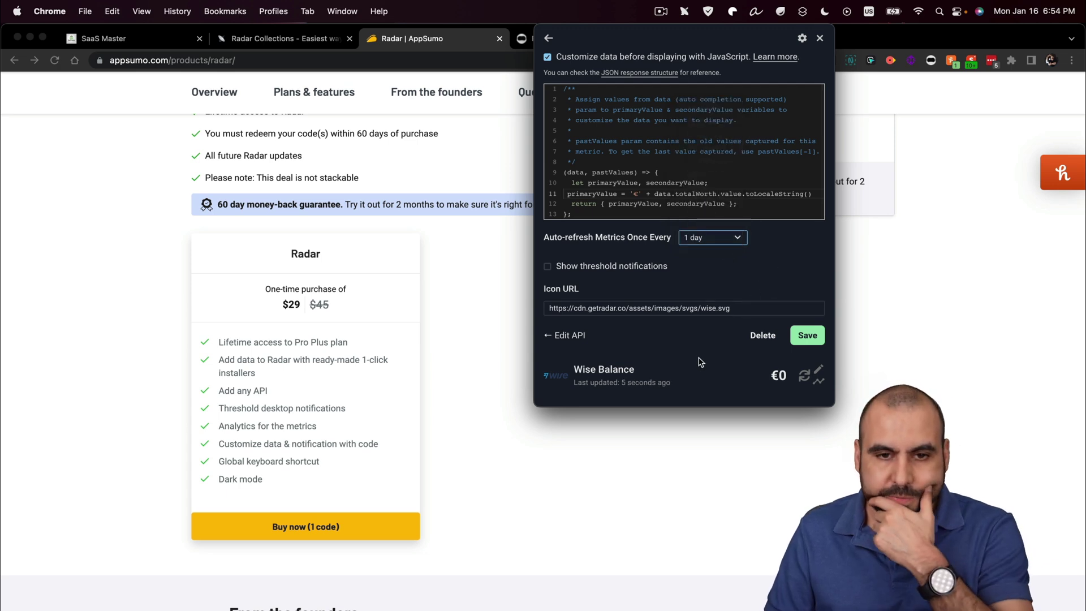
click(899, 228)
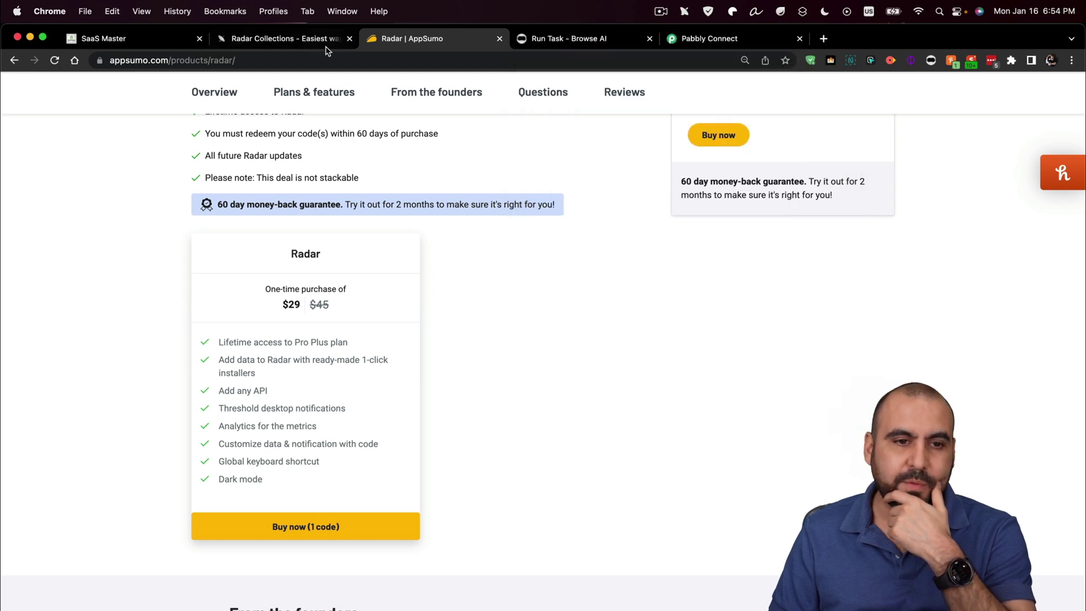
Open the Wise account balance installer in Radar Collections and examine its balance notification conditions and threshold field.
click(328, 49)
click(745, 464)
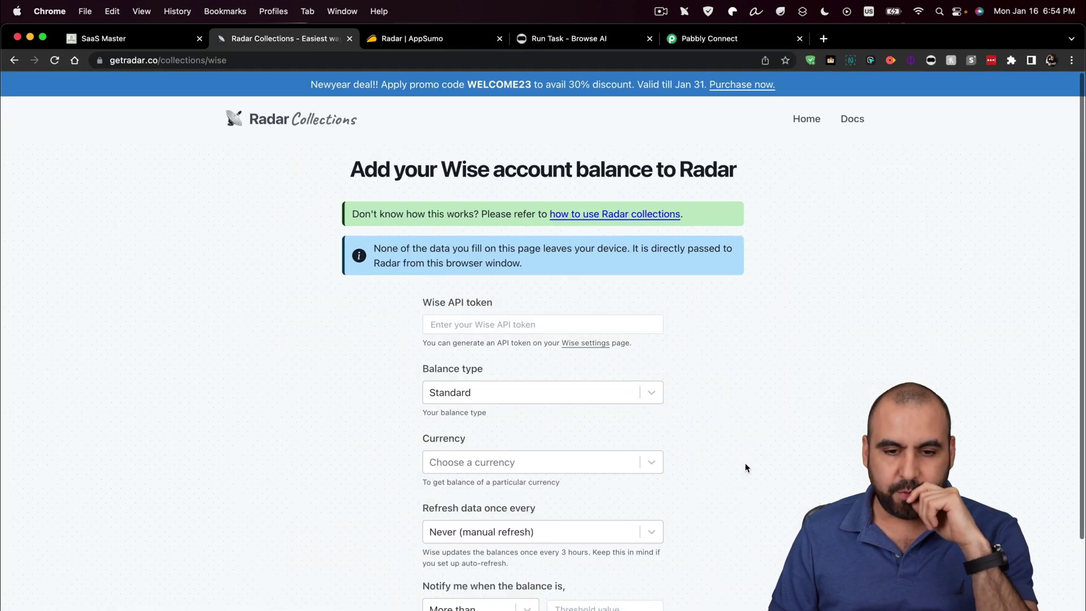
scroll(735, 467, down, 3)
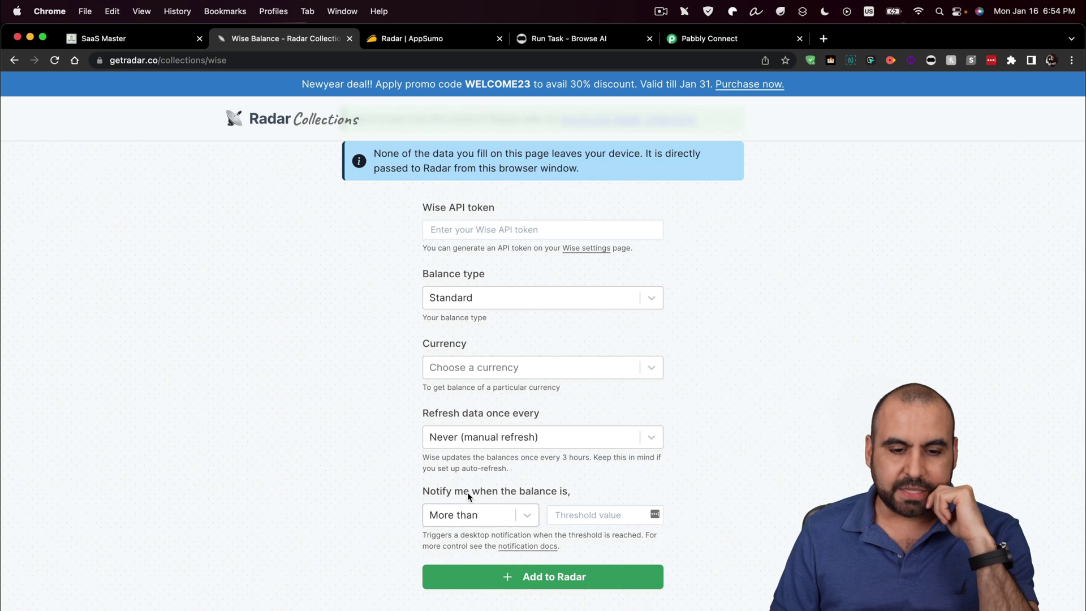
drag(427, 492, 575, 488)
click(575, 489)
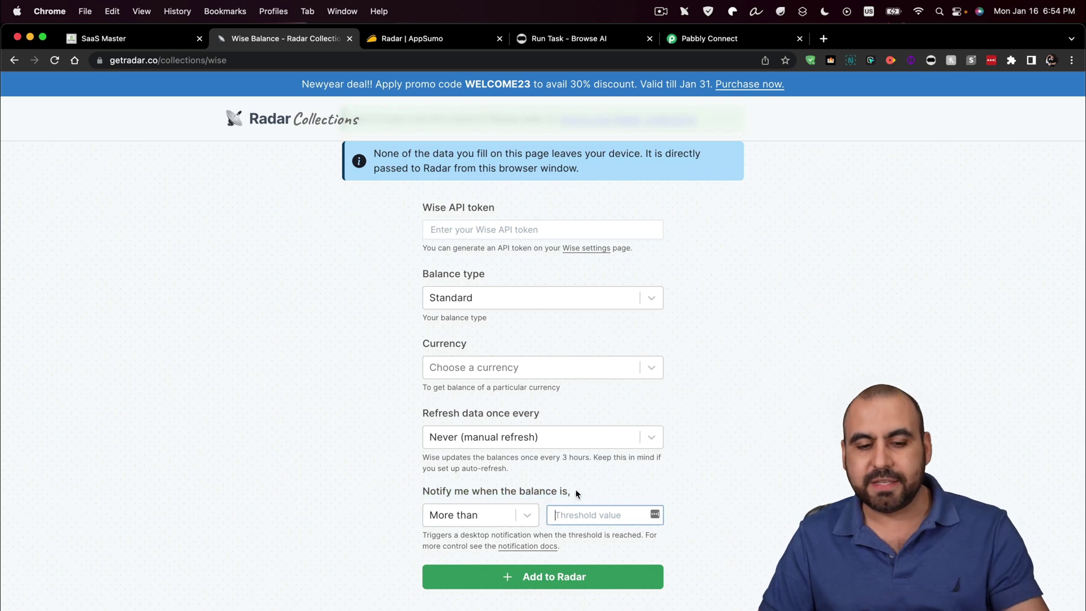
click(515, 514)
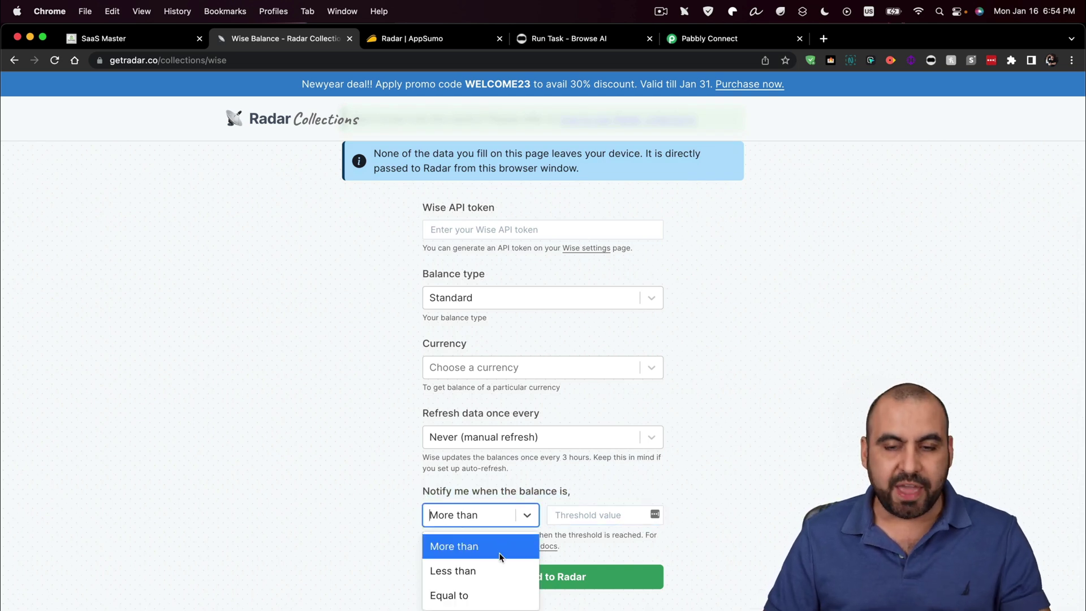
click(613, 513)
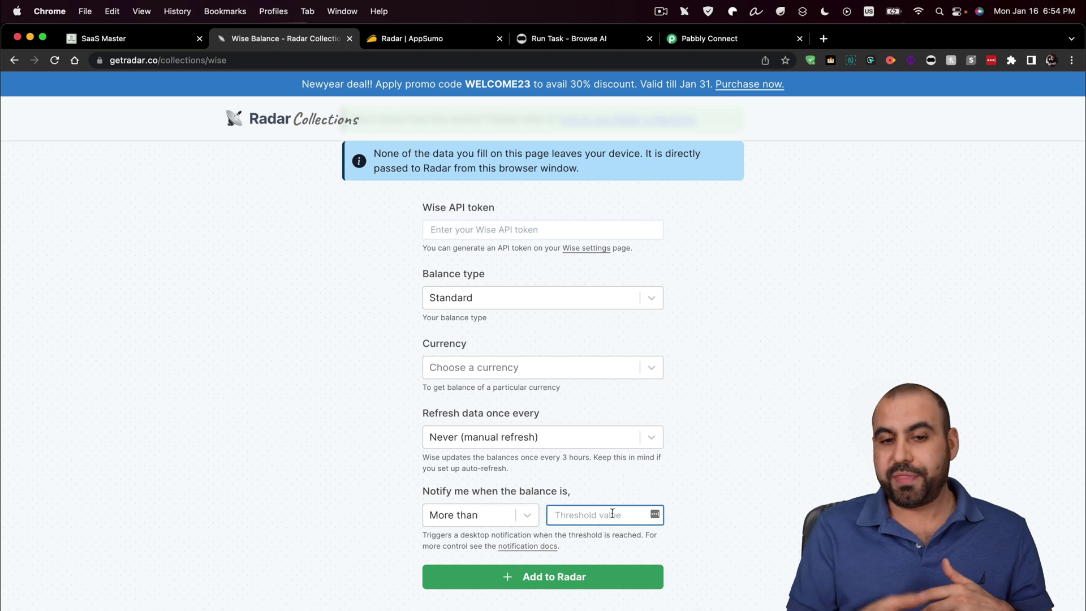
Return to the AppSumo deal page, leave the Wise Balance editor in Radar without saving, and dismiss the Radar window.
click(430, 38)
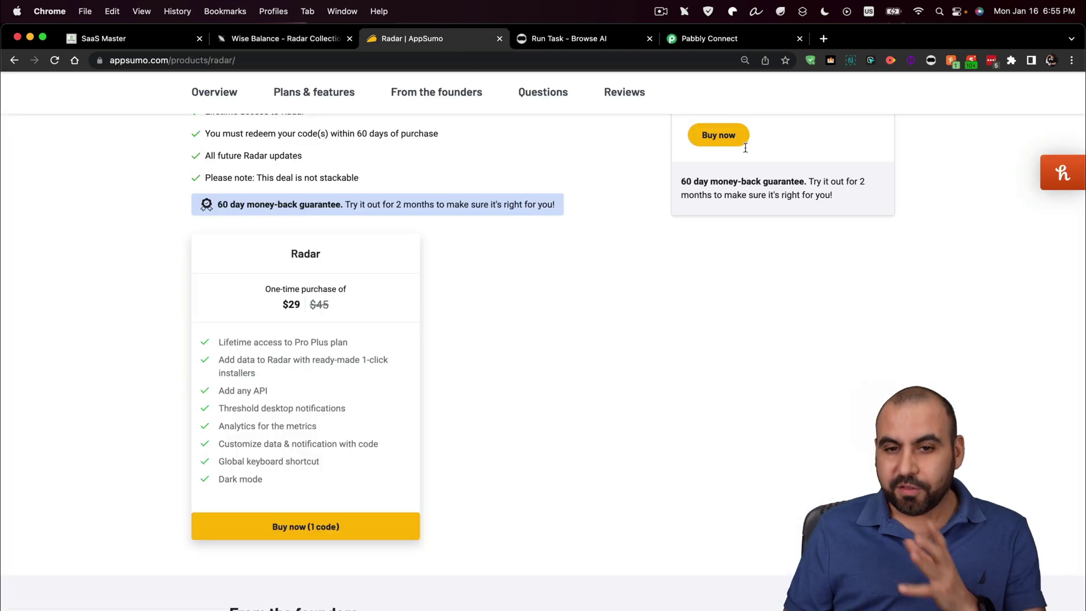
click(684, 11)
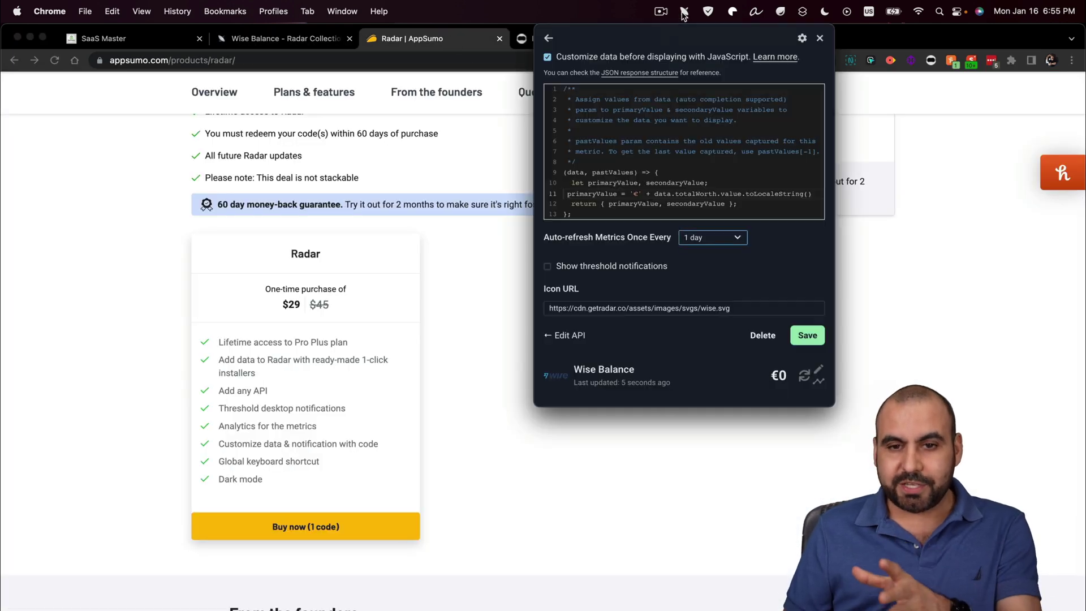
click(548, 40)
click(457, 411)
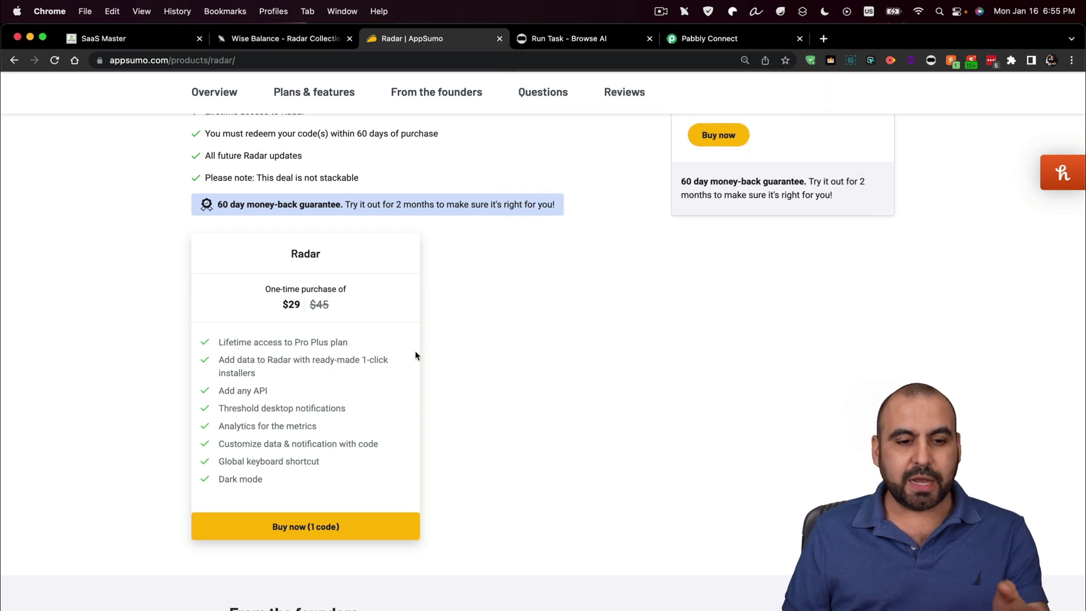